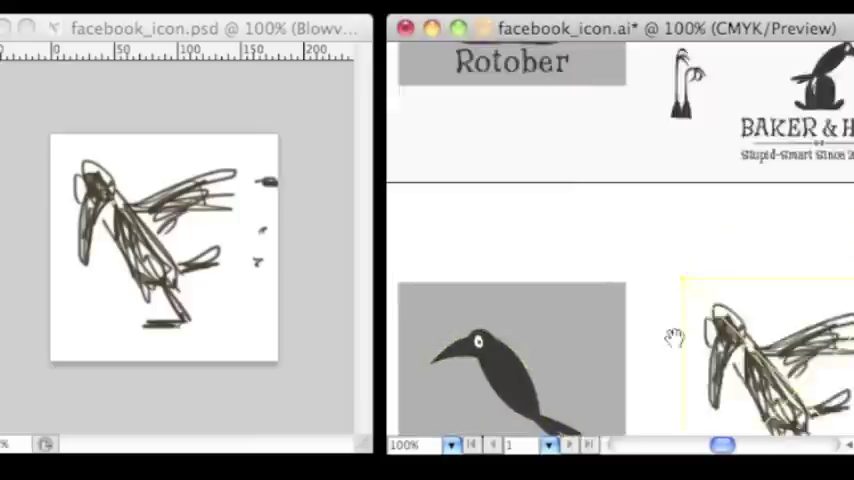
Pan to the Blowvember crow icon and zoom in to 150%
left_click_drag(674, 338, 743, 213)
key("ctrl+plus")
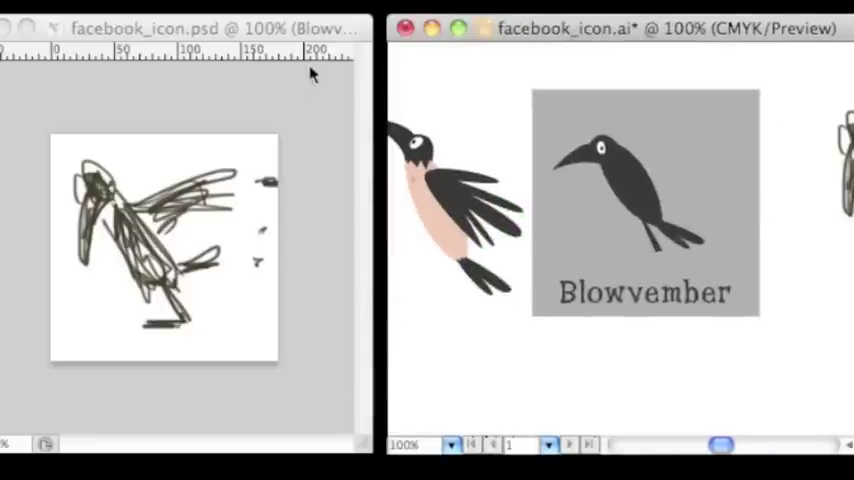
Delete the detached tail piece from the crow icon
left_click_drag(755, 229, 562, 267)
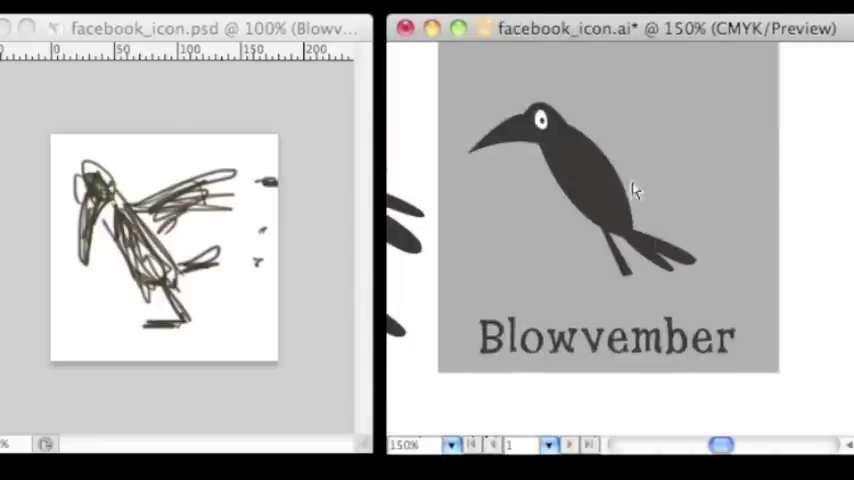
left_click(823, 185)
left_click_drag(635, 284, 695, 312)
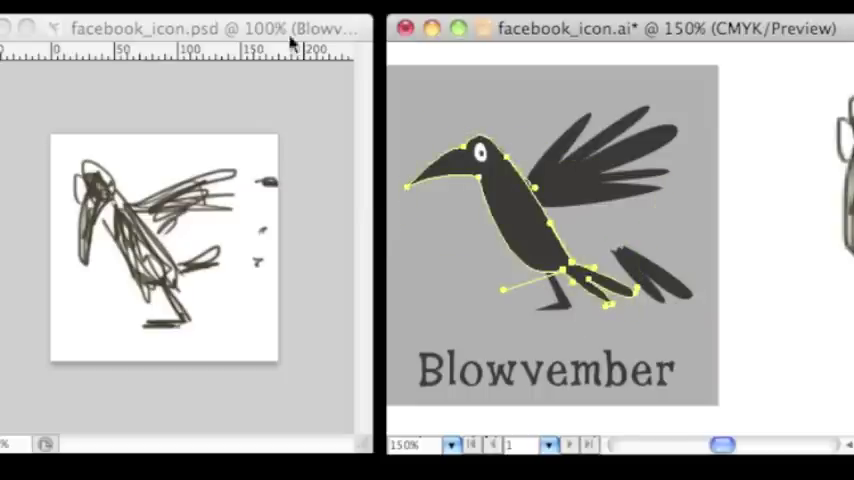
left_click(697, 295)
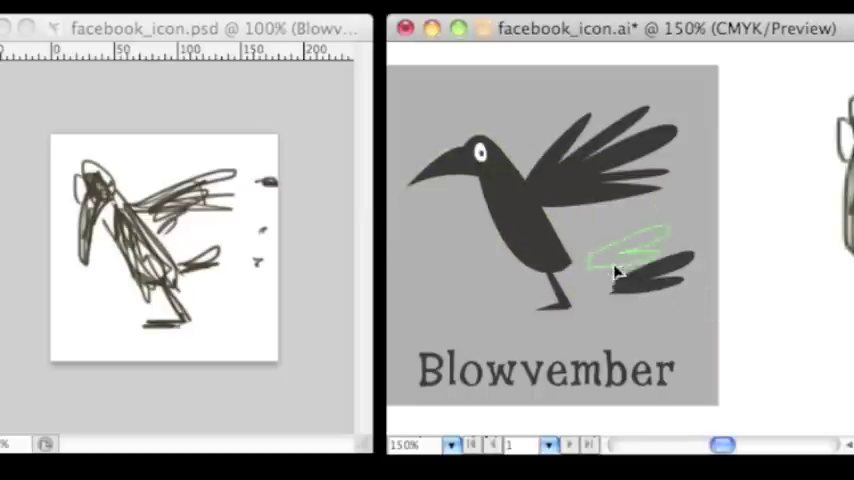
key("Delete")
Add and drag anchor points to cut ragged notches into the wing edges
key("ctrl+plus")
key("ctrl+plus")
key("ctrl+plus")
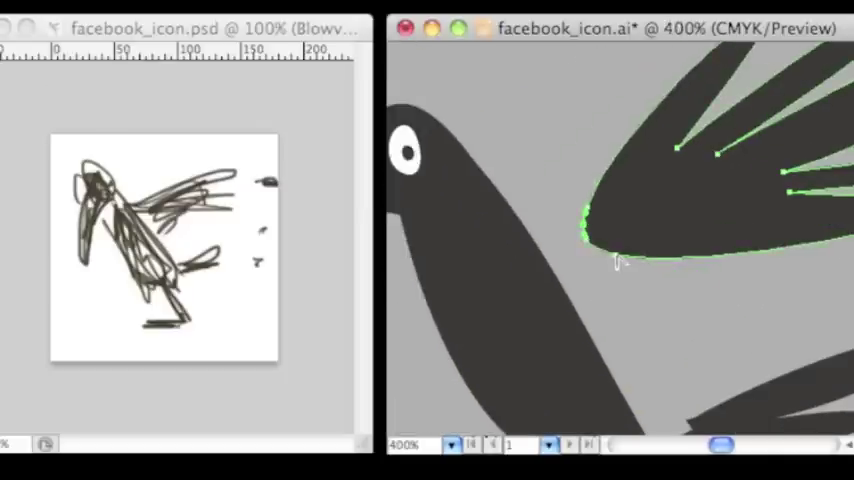
left_click(617, 256)
key("ctrl+plus")
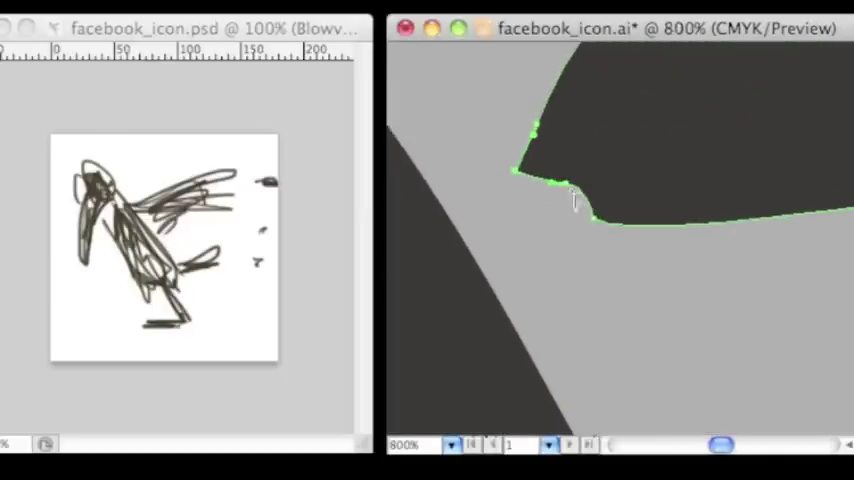
left_click_drag(565, 183, 562, 172)
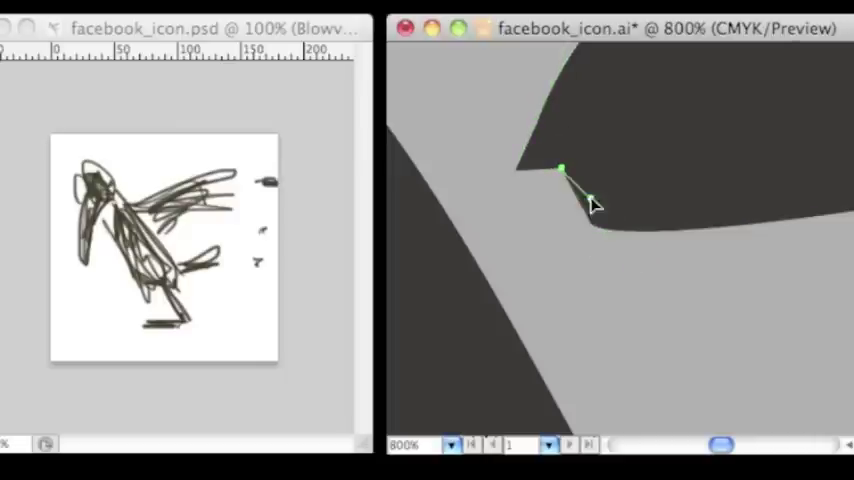
left_click_drag(591, 200, 606, 178)
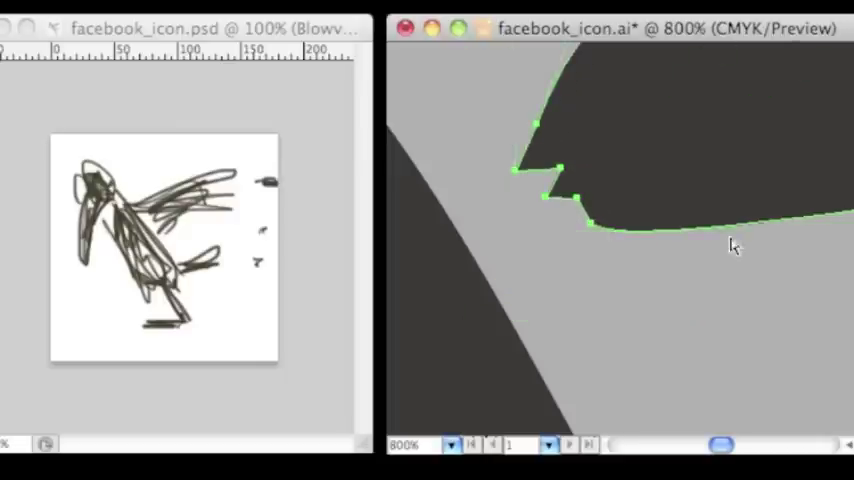
key("ctrl+minus")
key("ctrl+minus")
key("ctrl+plus")
left_click(553, 168)
key("ctrl+minus")
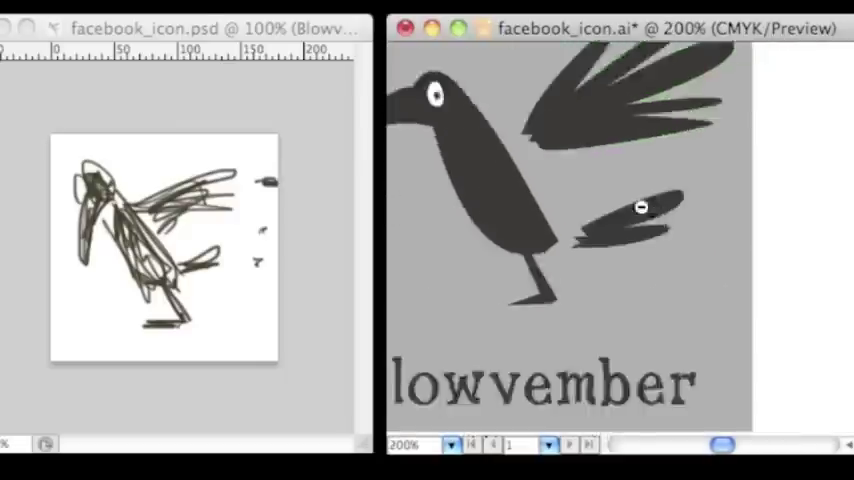
key("ctrl+plus")
left_click(630, 190)
scroll(457, 324, "up", 3)
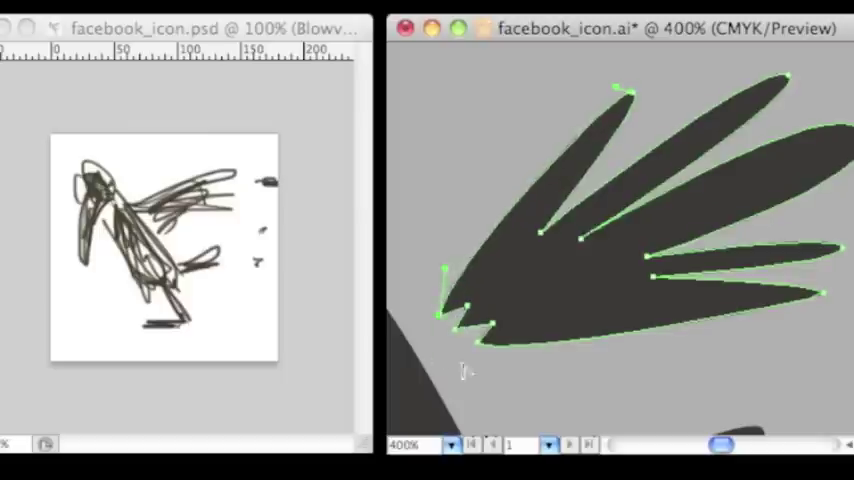
Adjust the crow's foot path anchors and open options on a feather reference image
key("ctrl+minus")
key("ctrl+plus")
key("ctrl+plus")
left_click(556, 267)
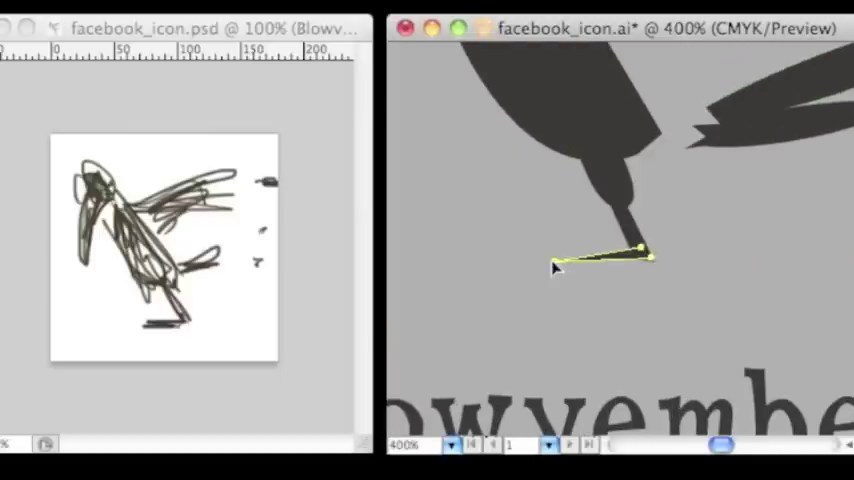
left_click(619, 278)
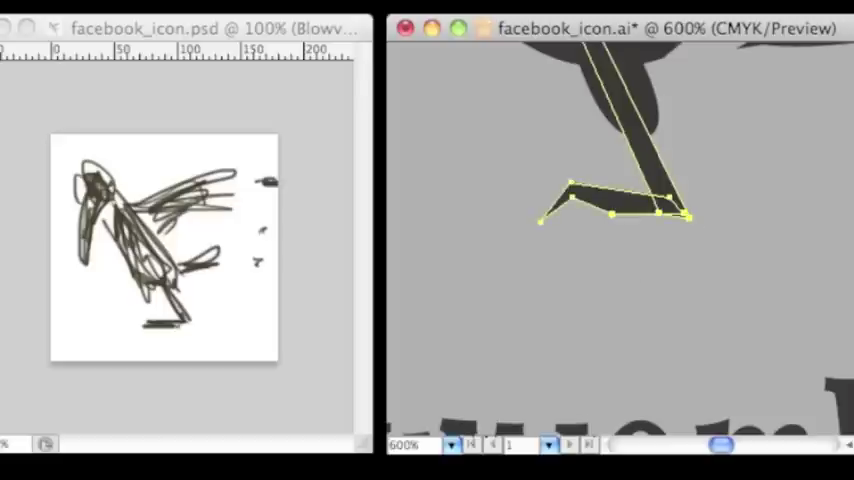
left_click(553, 215)
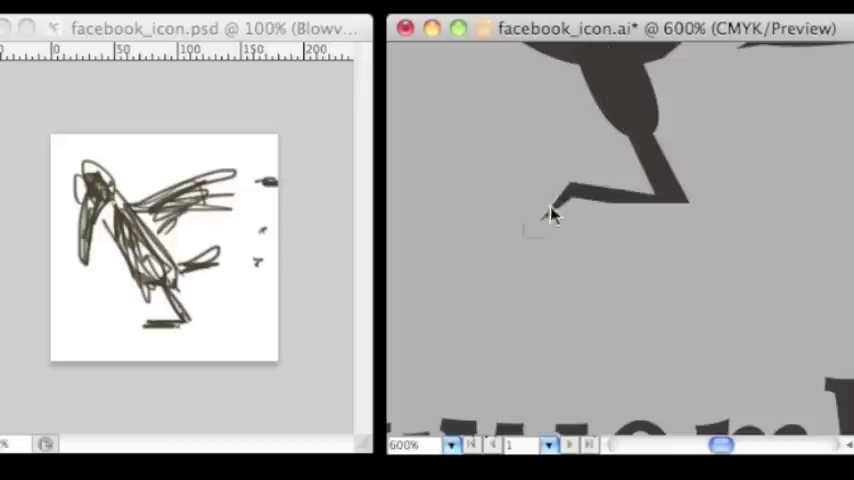
left_click(588, 182)
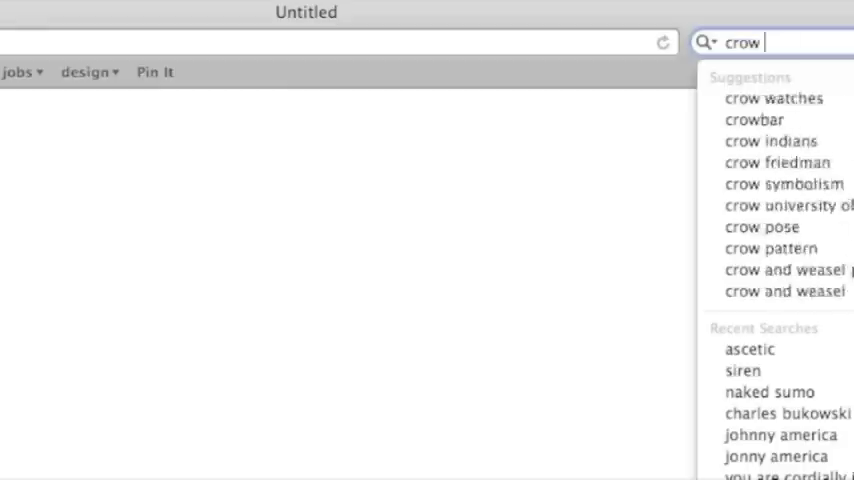
scroll(300, 250, "down", 5)
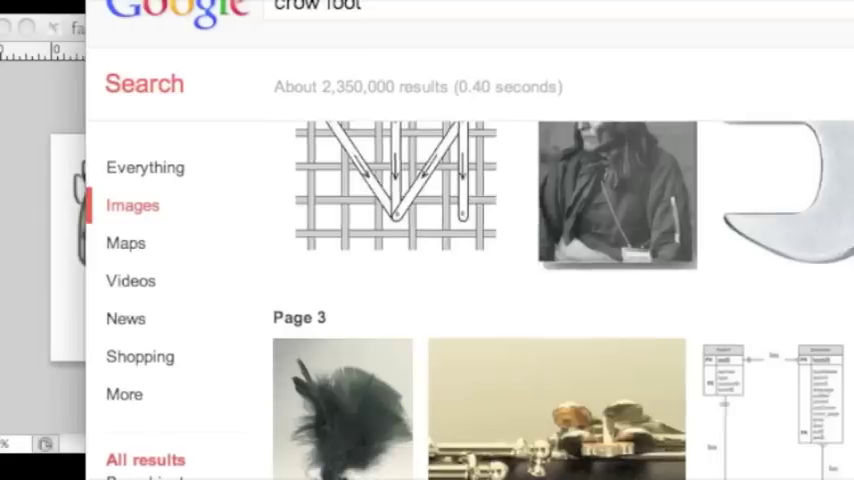
right_click(350, 343)
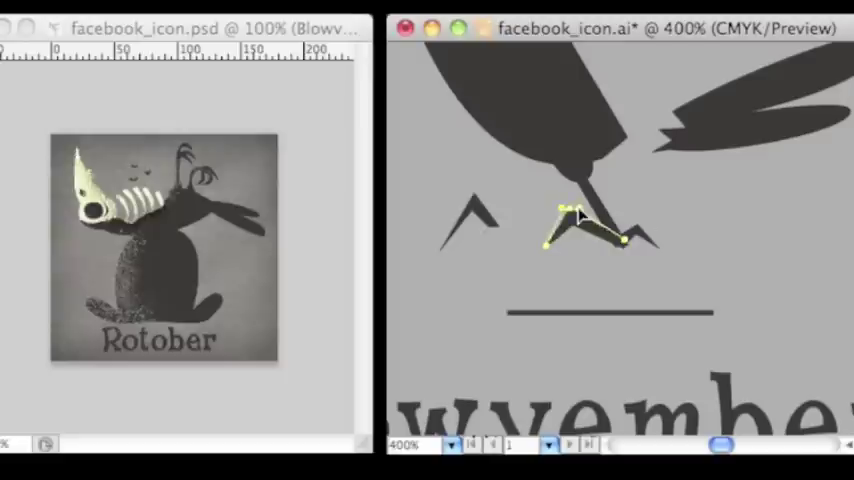
Move the first claw piece into place under the crow's leg
key("ctrl+plus")
key("ctrl+plus")
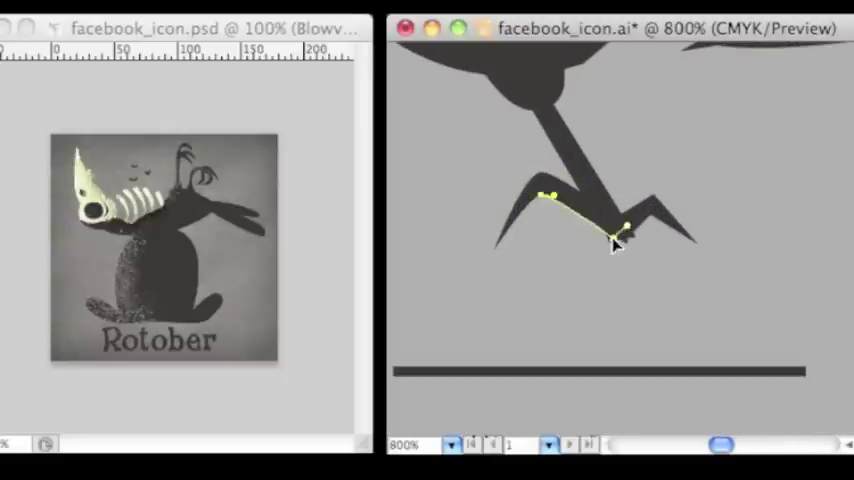
left_click_drag(499, 257, 617, 252)
key("ctrl+minus")
key("ctrl+minus")
key("ctrl+minus")
key("ctrl+plus")
key("ctrl+plus")
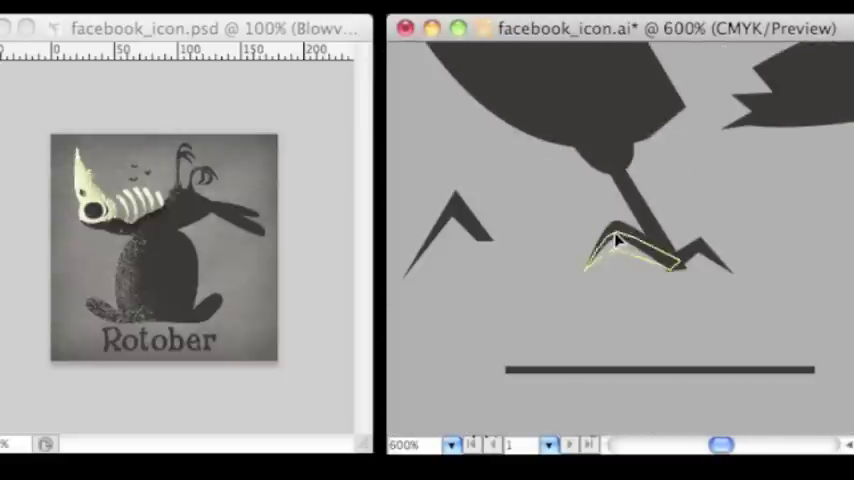
left_click(668, 269)
key("ctrl+plus")
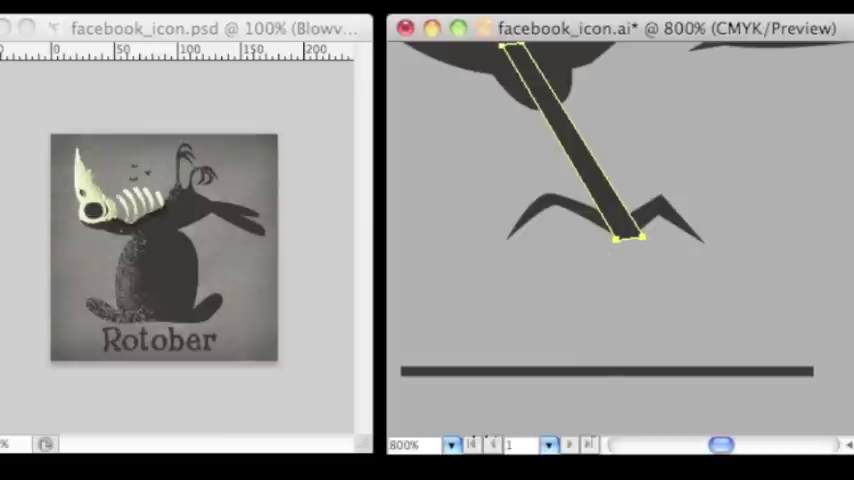
key("ctrl+minus")
key("ctrl+minus")
Move another claw piece down-left beneath the leg
left_click(715, 217)
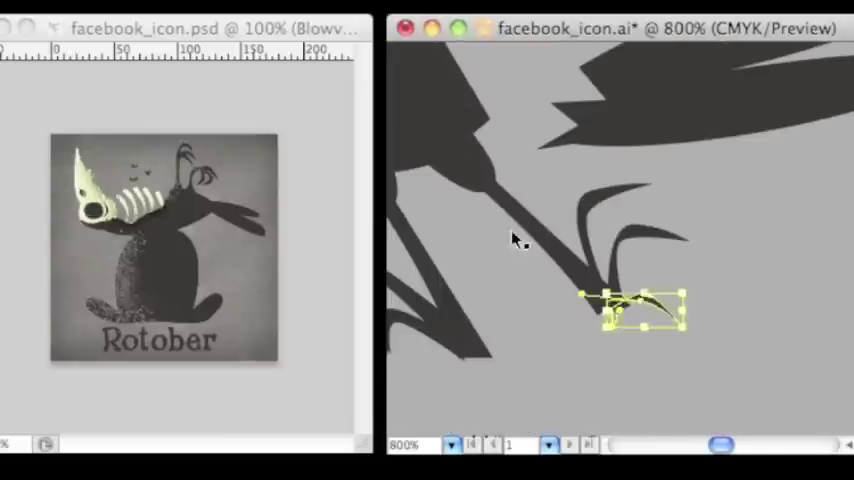
key("ctrl+minus")
key("ctrl+minus")
key("ctrl+minus")
key("ctrl+plus")
key("ctrl+plus")
key("ctrl+plus")
left_click(677, 244)
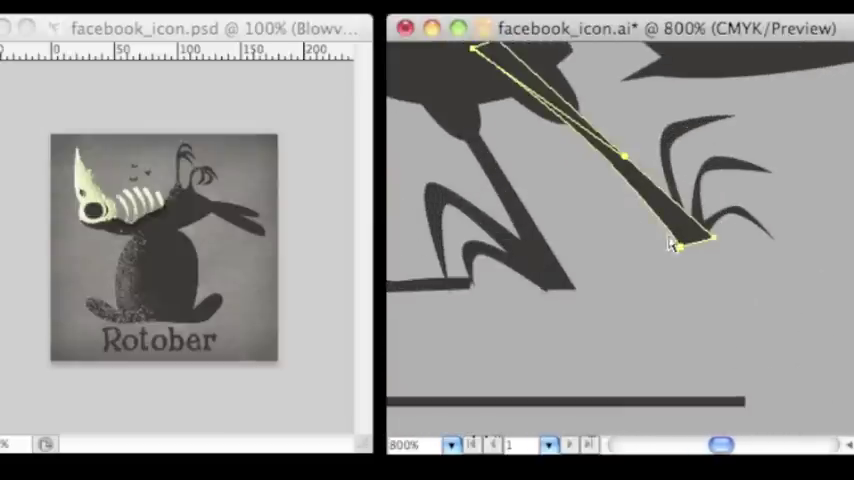
key("ctrl+plus")
left_click(588, 270)
left_click(640, 135)
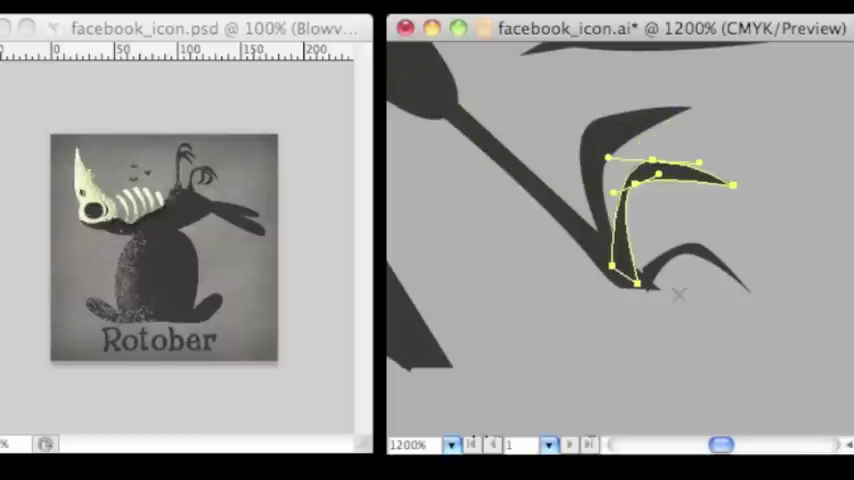
left_click_drag(690, 270, 619, 320)
Mirror a claw across the vertical axis and rotate it into position
left_click(700, 185)
scroll(683, 382, "up", 5)
key("ctrl+minus")
key("ctrl+minus")
key("ctrl+minus")
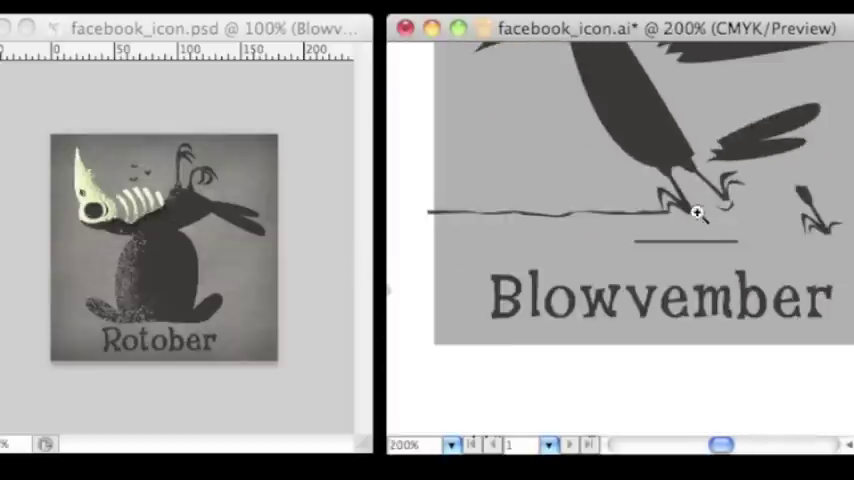
key("ctrl+plus")
key("ctrl+plus")
key("ctrl+plus")
key("r")
key("Return")
key("Return")
right_click(700, 195)
left_click(720, 440)
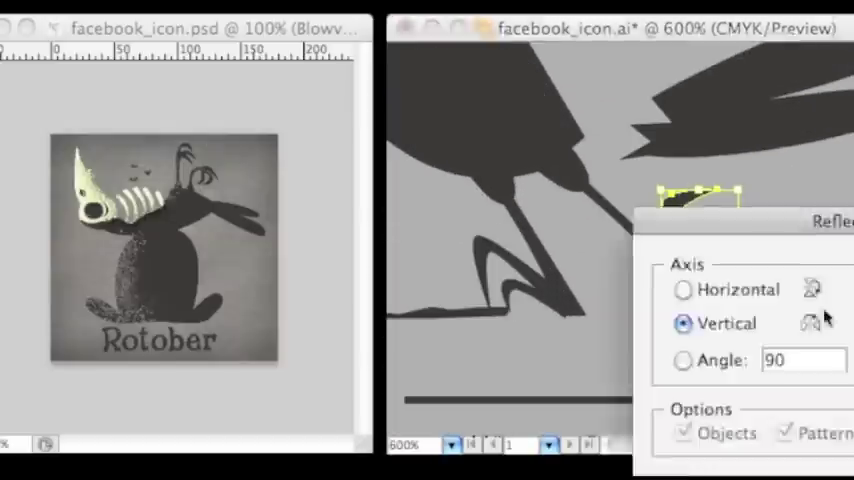
key("Return")
left_click_drag(730, 301, 726, 264)
Move the small claw into place beside the foot
key("ctrl+minus")
left_click(637, 254)
key("ctrl+plus")
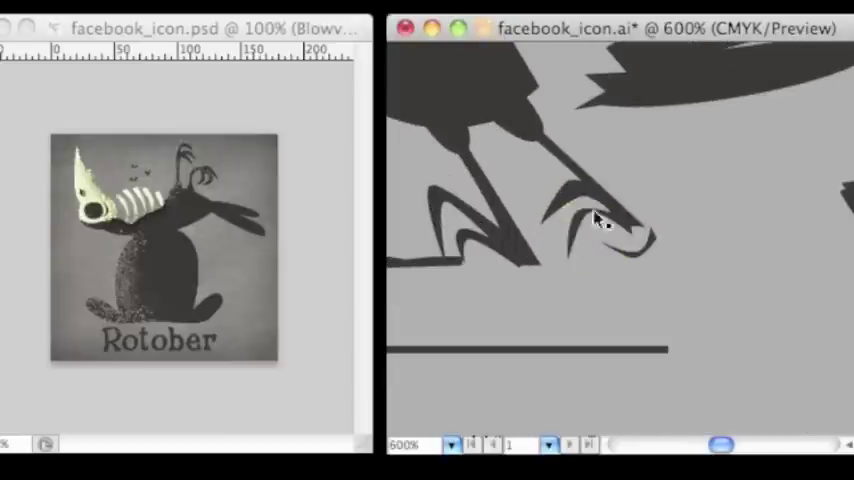
left_click(572, 200)
key("ctrl+minus")
key("ctrl+minus")
key("ctrl+minus")
key("ctrl+plus")
key("ctrl+plus")
key("ctrl+plus")
left_click(606, 236)
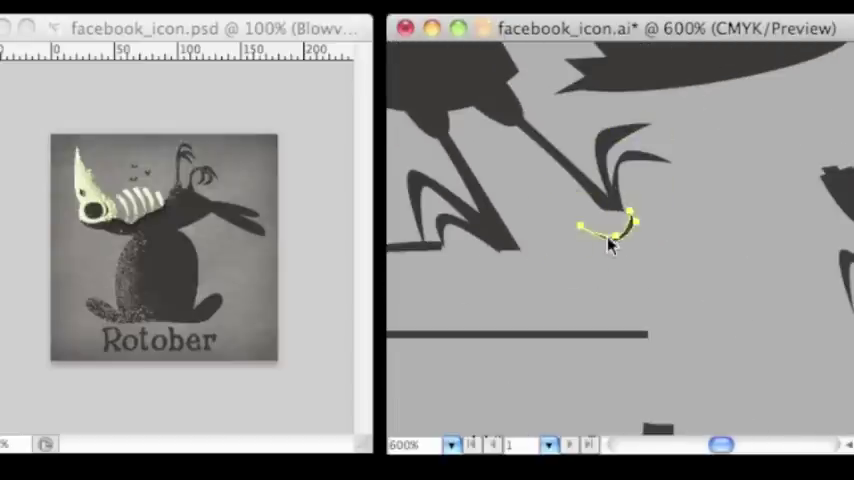
left_click_drag(606, 236, 575, 262)
right_click(575, 262)
left_click(607, 268)
Check the leg path up close, then fit the whole crow in view
key("ctrl+minus")
key("ctrl+minus")
key("ctrl+plus")
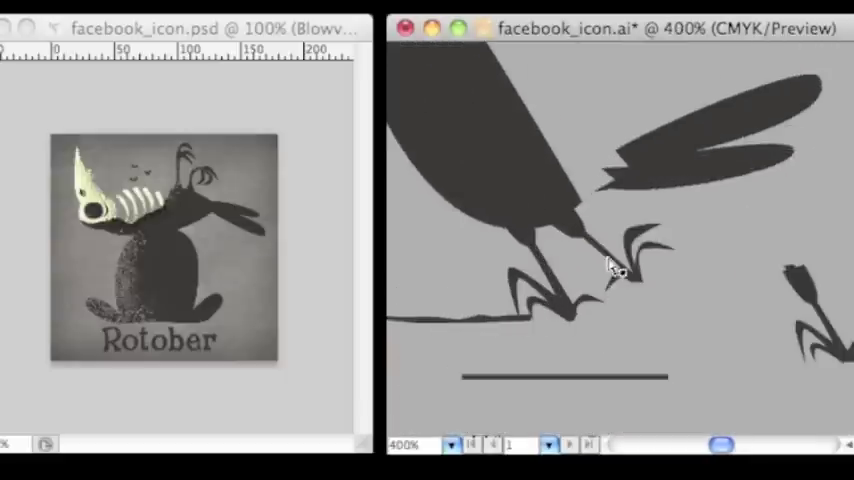
key("ctrl+plus")
left_click(668, 278)
key("ctrl+plus")
key("ctrl+plus")
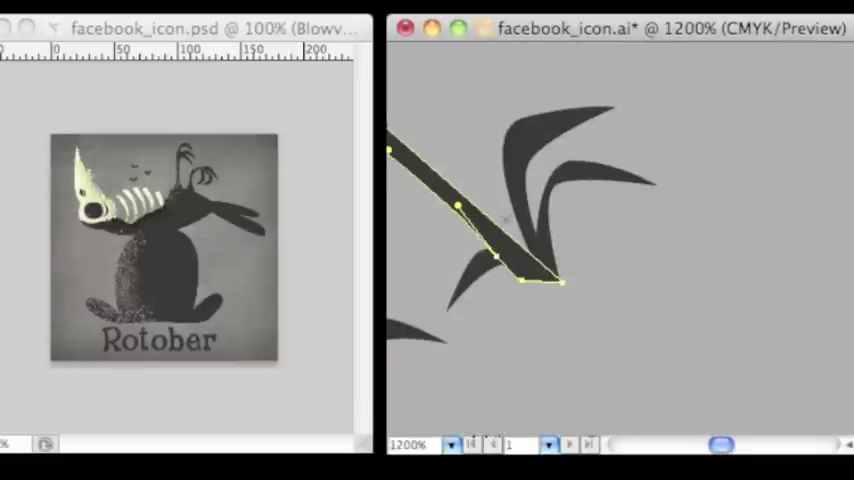
left_click(585, 248)
key("ctrl+0")
Reshape one claw, nudge the right claw into position, and fit the illustration in view
key("ctrl+plus")
key("ctrl+plus")
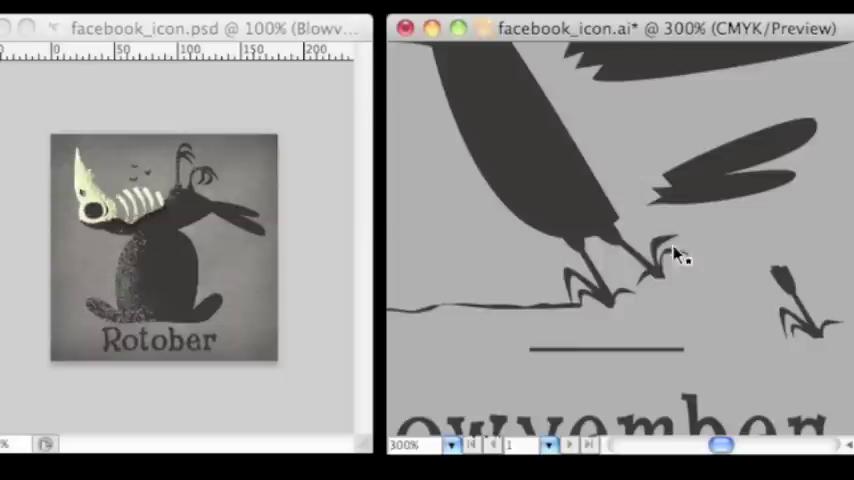
key("ctrl+plus")
left_click(658, 242)
left_click_drag(658, 242, 568, 196)
key("ctrl+plus")
left_click(635, 219)
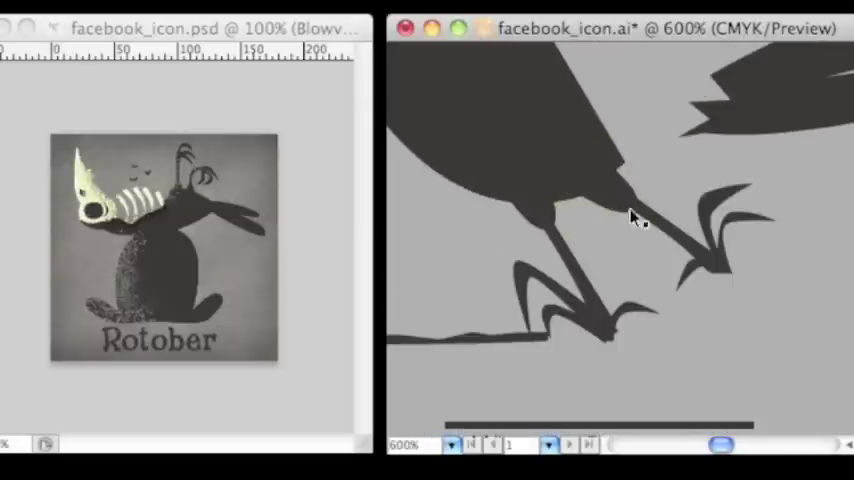
left_click(743, 223)
left_click_drag(743, 223, 751, 223)
key("ctrl+0")
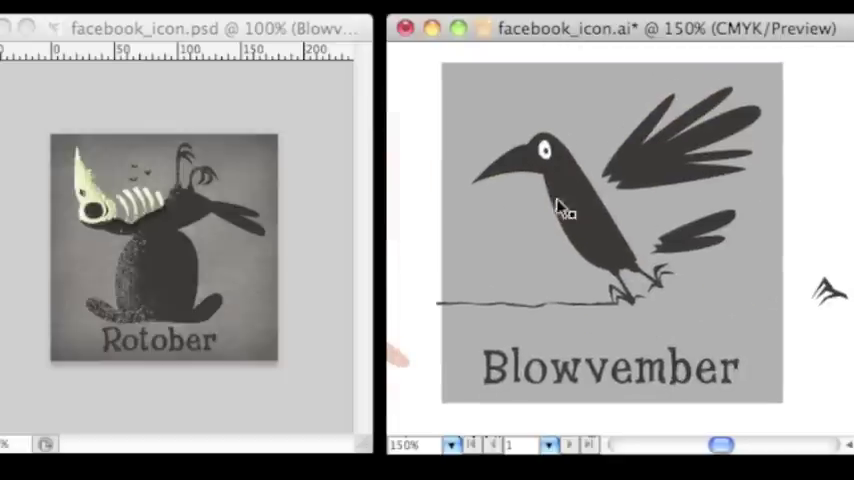
Enlarge and shift the whole crow artwork on the artboard
left_click(562, 210)
left_click_drag(791, 80, 743, 124)
left_click(441, 77)
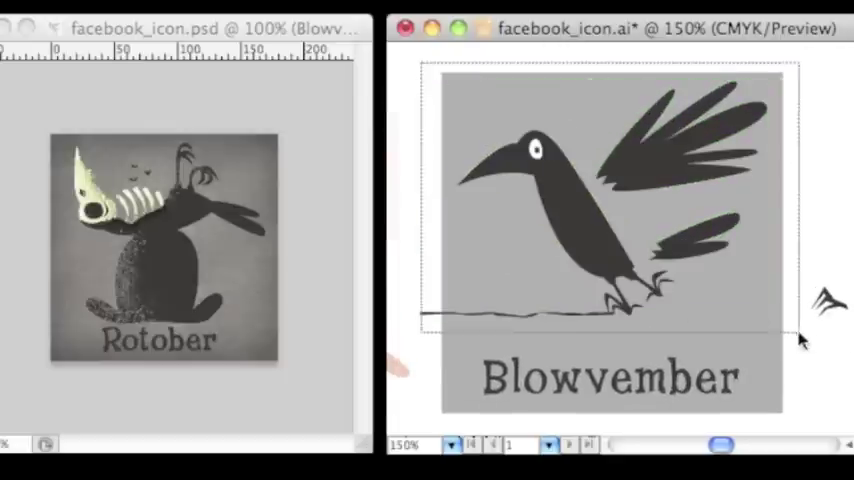
left_click_drag(441, 77, 781, 316)
left_click(570, 221)
left_click(839, 219)
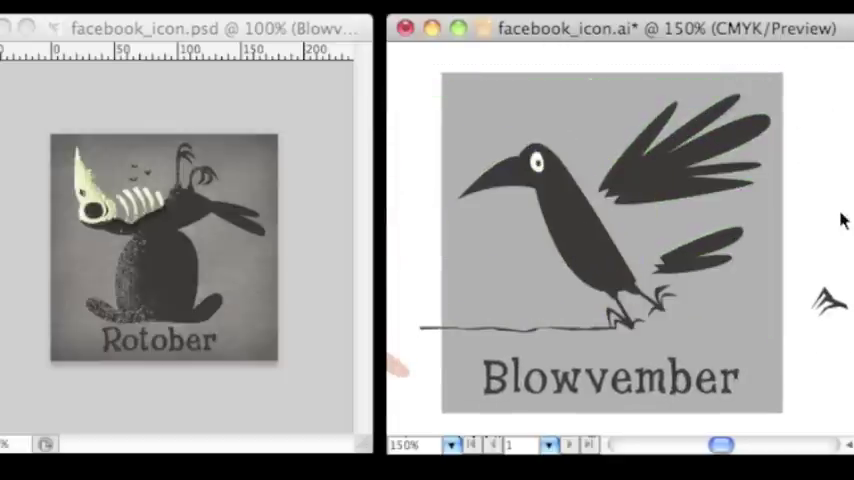
Inspect the wings and select the crow's foot and leg paths
key("ctrl+plus")
key("ctrl+plus")
scroll(600, 200, "up", 5)
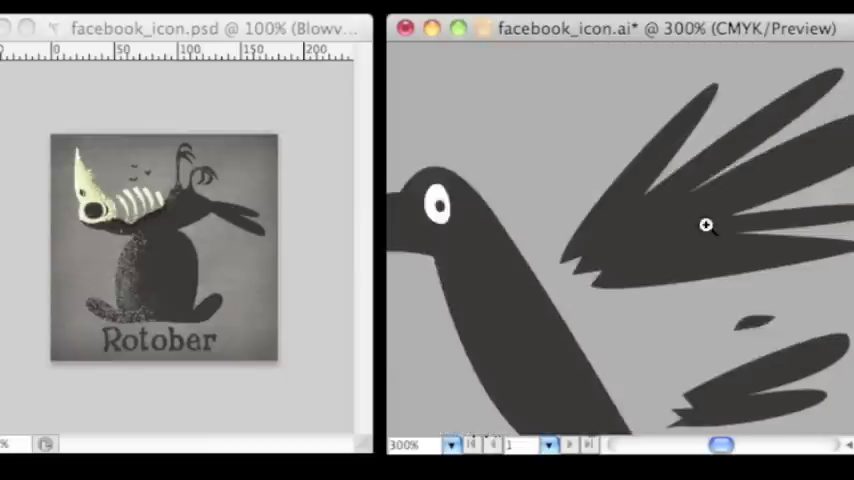
key("ctrl+plus")
scroll(650, 200, "down", 5)
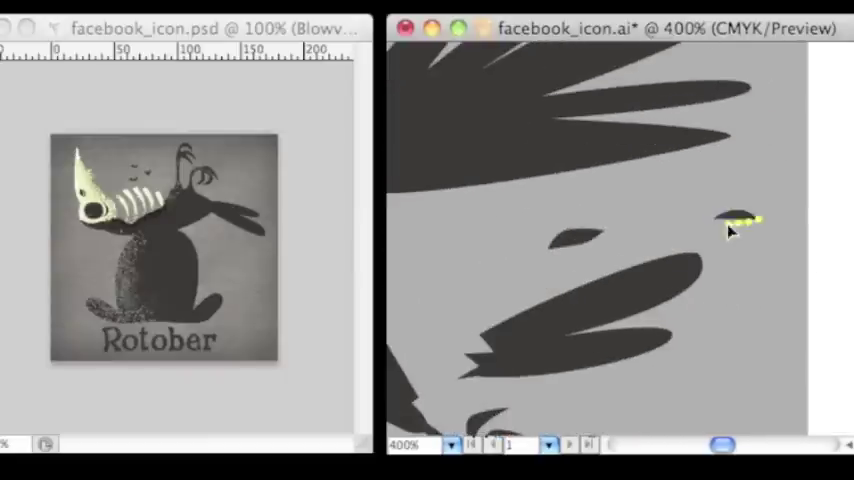
key("ctrl+minus")
key("ctrl+minus")
key("ctrl+minus")
key("ctrl+plus")
key("ctrl+plus")
key("ctrl+plus")
left_click_drag(678, 276, 562, 190)
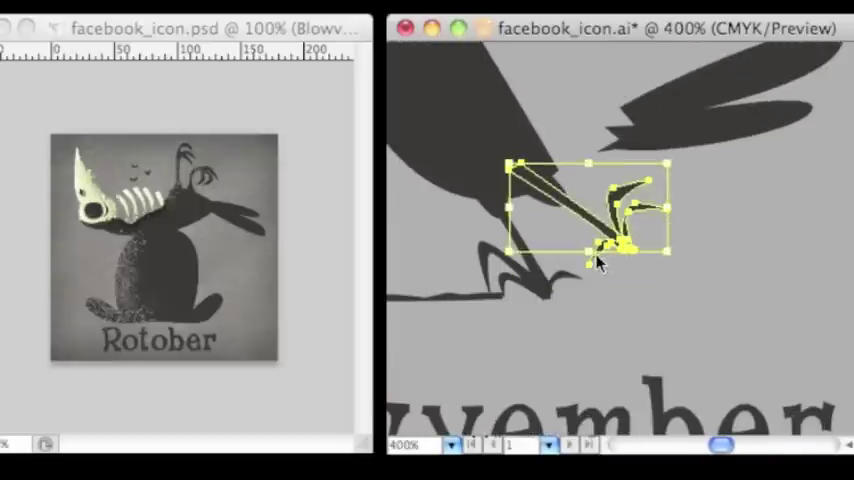
key("ctrl+shift+a")
Select the crow's body and zoom in on its edge for reshaping
key("ctrl+minus")
scroll(665, 225, "right", 5)
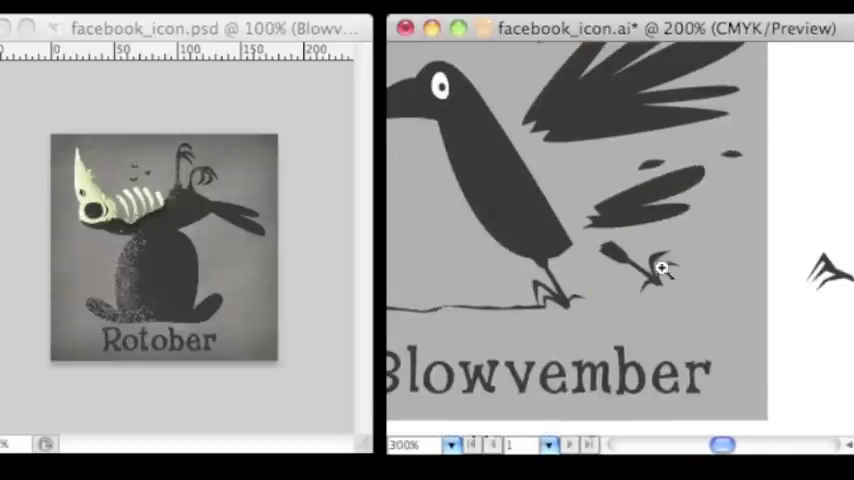
left_click(662, 268)
left_click(662, 268)
key("ctrl+minus")
key("ctrl+minus")
key("ctrl+plus")
left_click(629, 250)
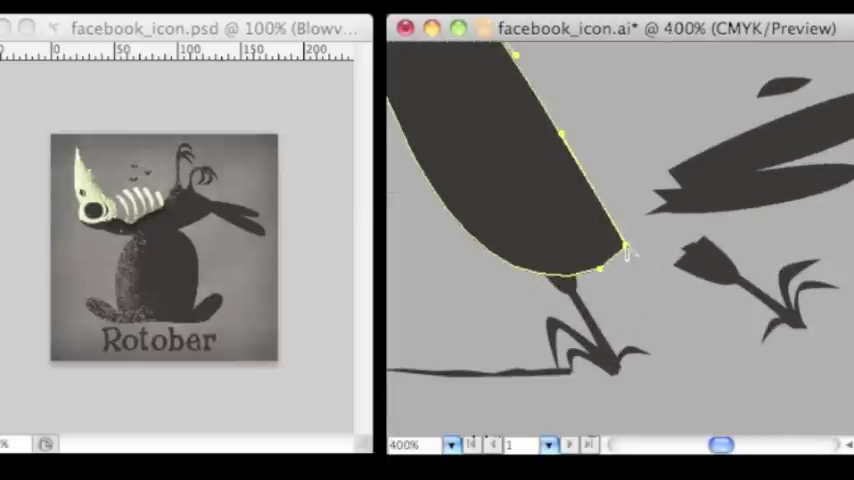
key("ctrl+shift+a")
left_click(649, 241, "alt")
left_click(649, 241, "alt")
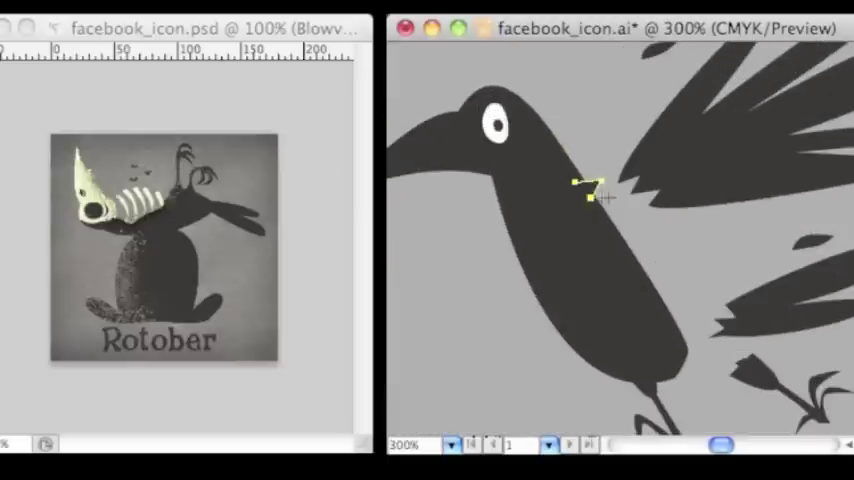
scroll(580, 190, "down", 5)
scroll(580, 190, "right", 5)
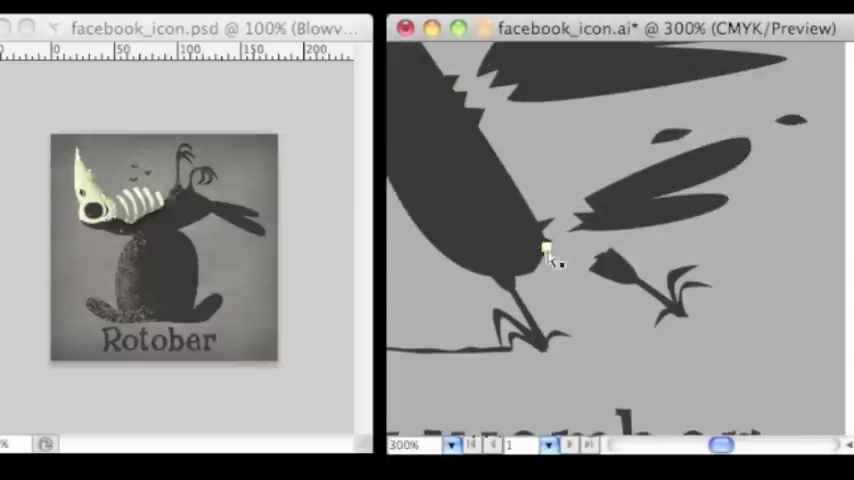
left_click(595, 258)
left_click(595, 258)
left_click(595, 258)
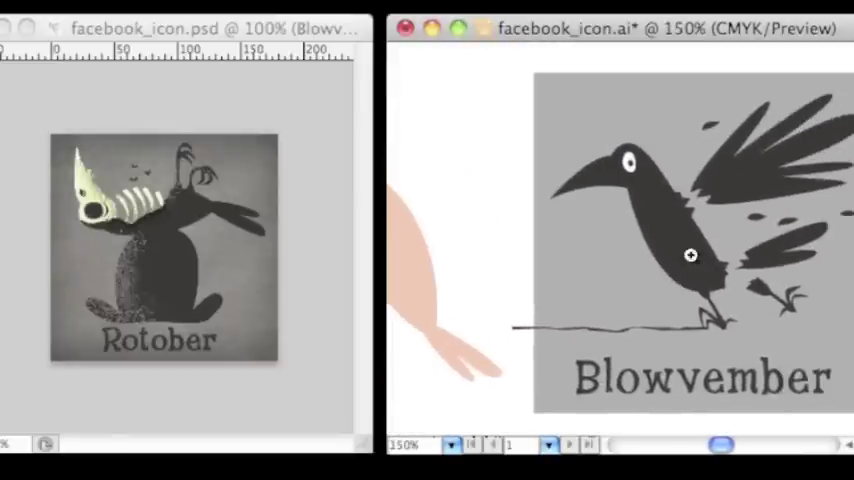
Draw the pink belly shape over the crow's body below the black head
key("Delete")
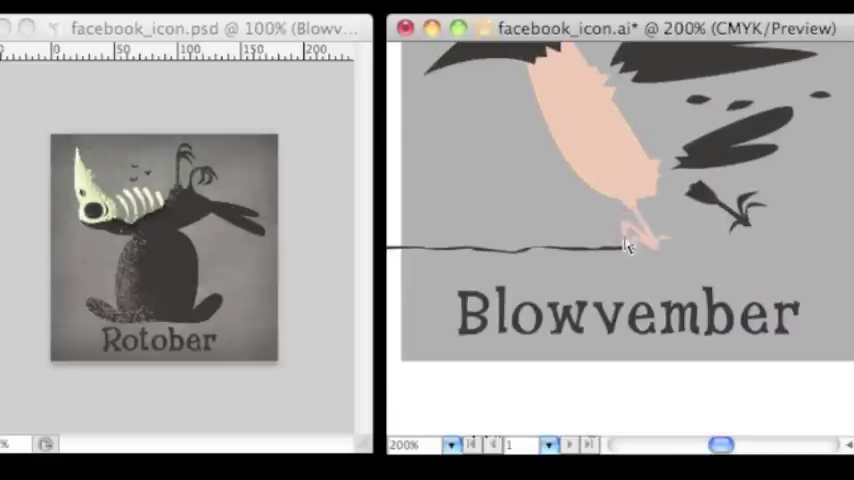
left_click(722, 151)
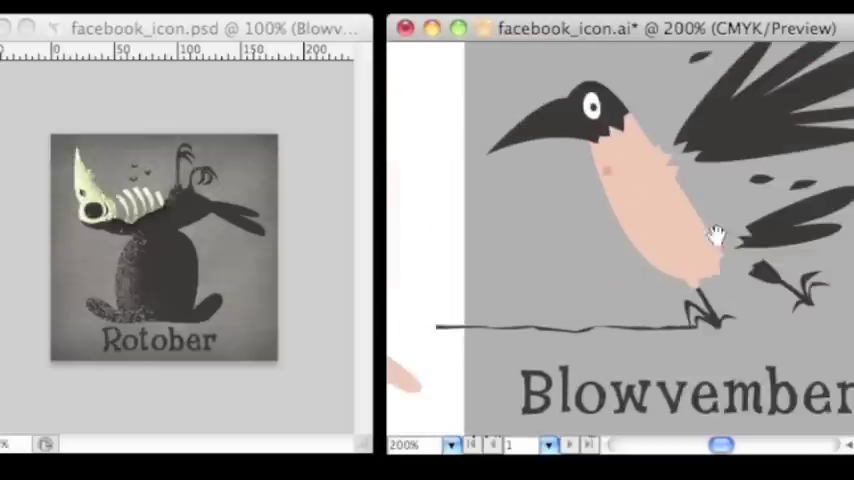
Drag the pink belly's lower point down to meet the leg
left_click(655, 190)
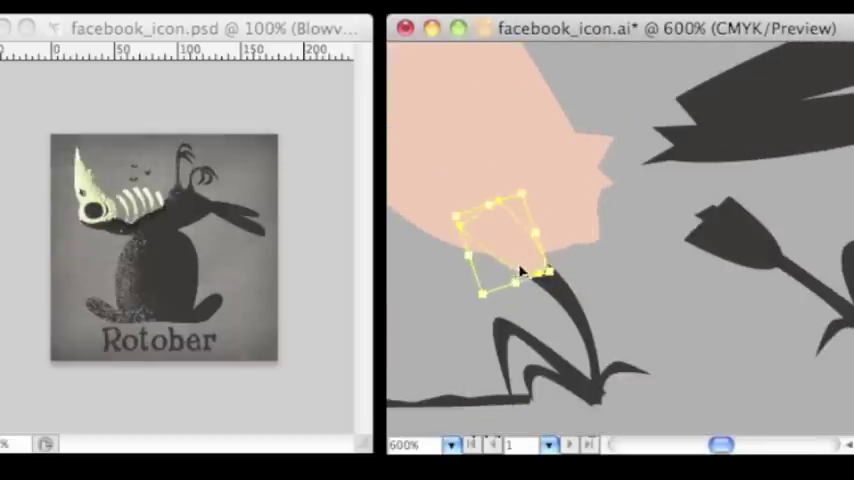
scroll(648, 229, "down", 3)
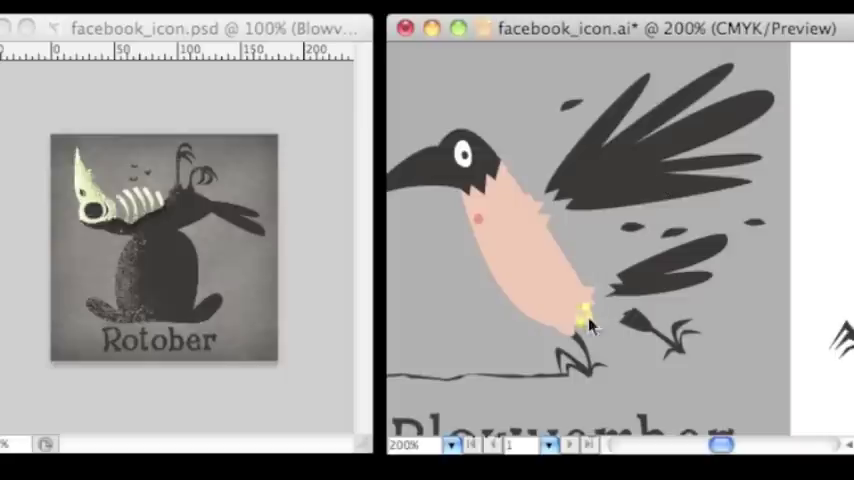
scroll(563, 185, "up", 2)
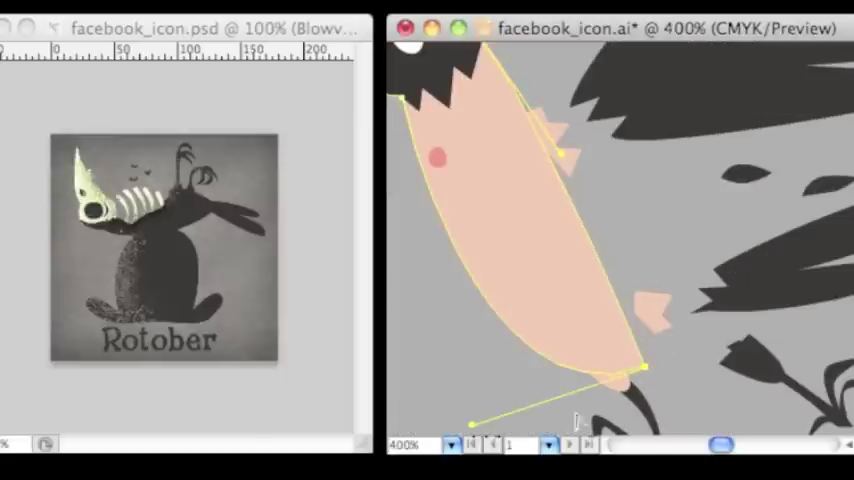
left_click_drag(573, 196, 663, 338)
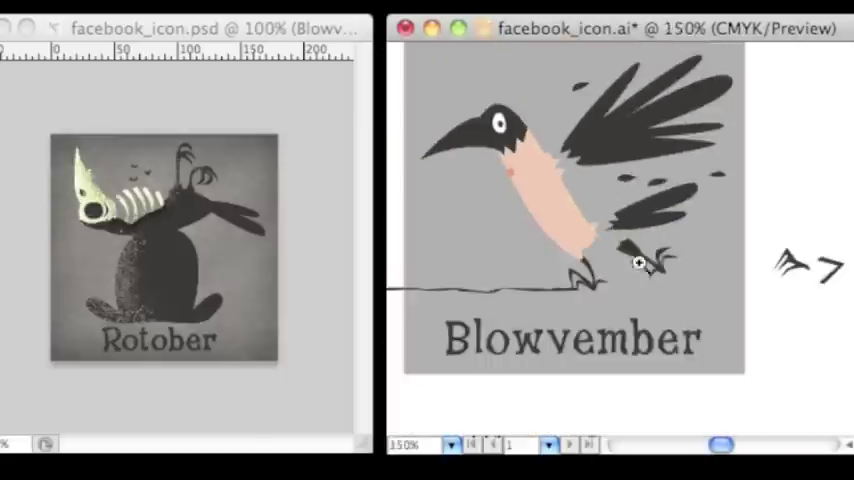
scroll(614, 187, "up", 1)
scroll(538, 164, "up", 1)
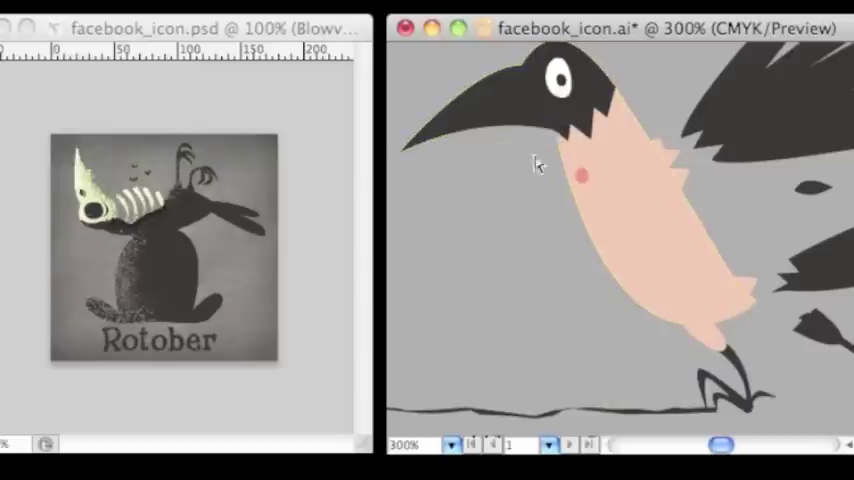
Place a rotated copy of the foot beside the original
left_click(557, 140)
scroll(535, 150, "down", 2)
scroll(686, 314, "up", 1)
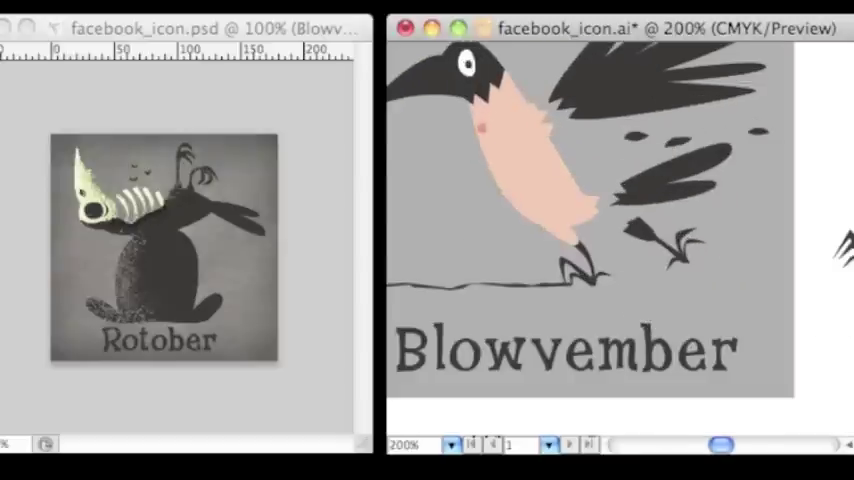
scroll(546, 193, "up", 1)
left_click(546, 193)
scroll(546, 193, "up", 1)
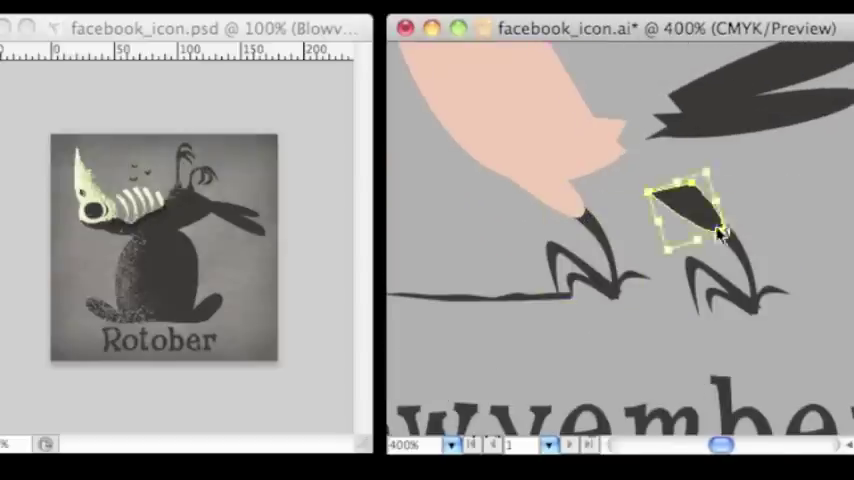
mouse_move(546, 193)
left_mouse_down()
mouse_move(657, 242)
mouse_move(507, 232)
left_mouse_up()
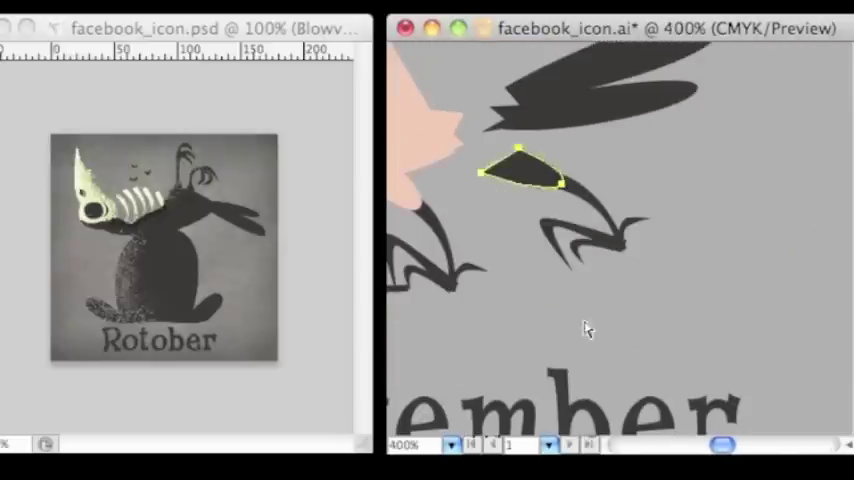
scroll(533, 190, "down", 3)
scroll(618, 242, "up", 3)
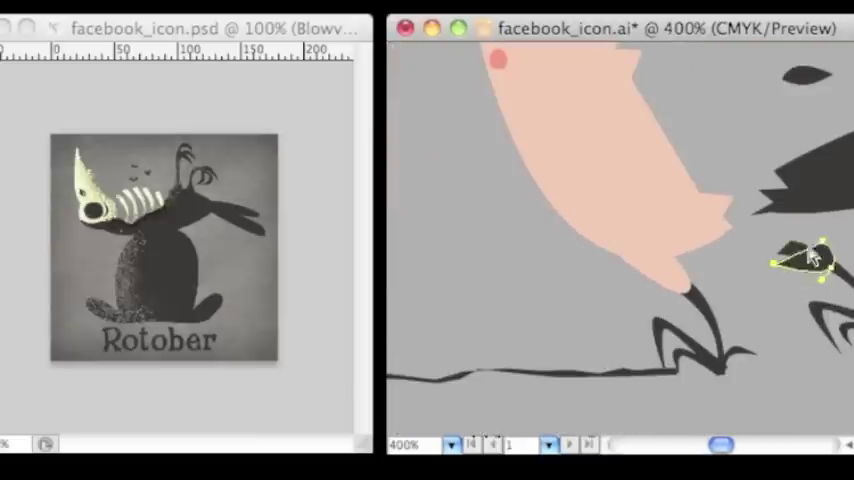
scroll(682, 282, "down", 2)
mouse_move(682, 282)
left_mouse_down()
mouse_move(540, 263)
mouse_move(737, 352)
left_mouse_up()
scroll(748, 325, "left", 2)
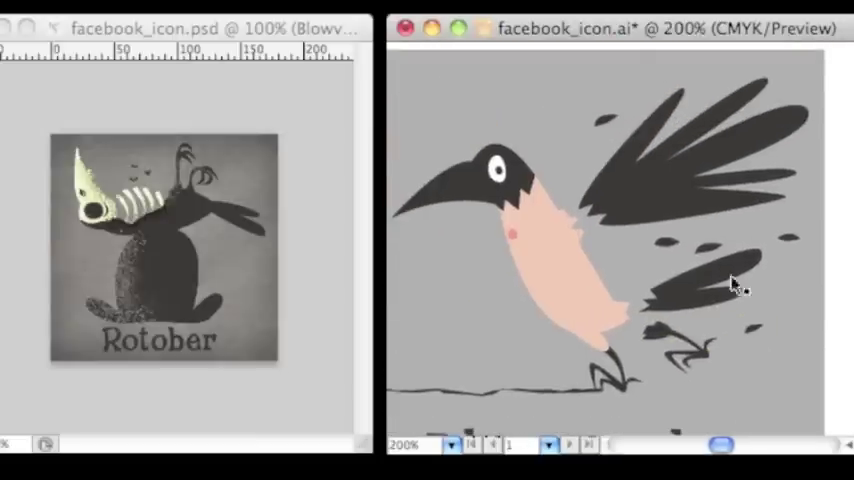
scroll(772, 290, "up", 2)
scroll(812, 276, "down", 2)
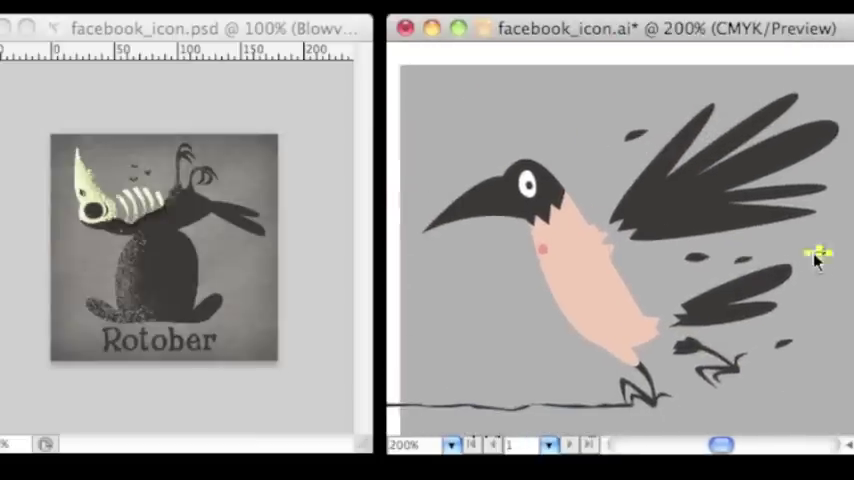
View the whole crow scene and copy the branch line to Photoshop
left_click(566, 189)
left_click(597, 205, "alt")
left_click(597, 205, "alt")
scroll(630, 218, "right", 2)
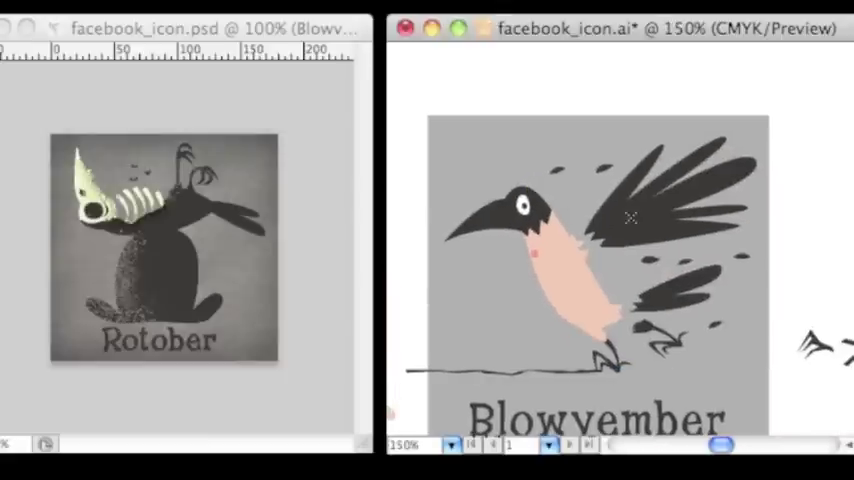
scroll(412, 370, "left", 5)
scroll(505, 356, "right", 2)
scroll(509, 320, "down", 1)
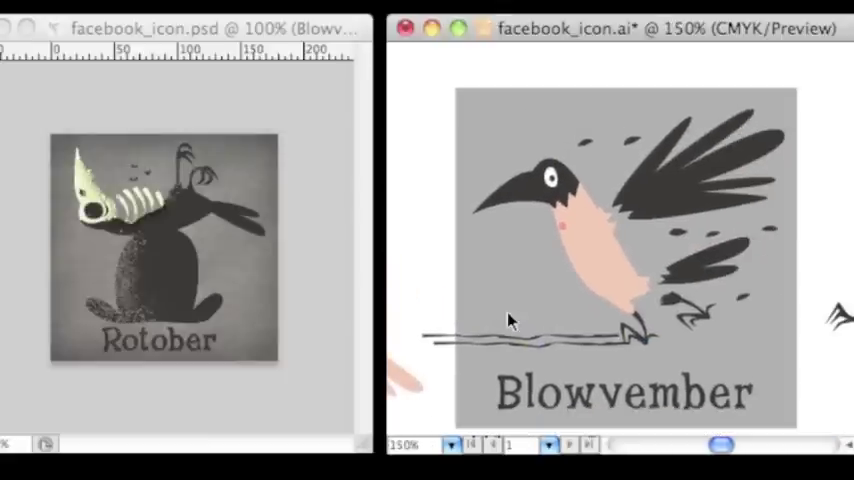
key("ctrl+c")
key("alt+Tab")
Paste the branch line, hide the Rotober artwork, and turn the texture gold
key("ctrl+v")
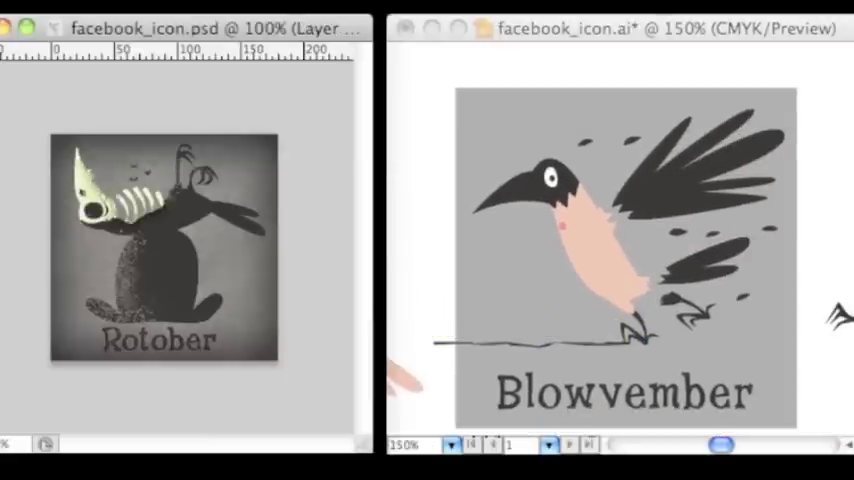
key("ctrl+z")
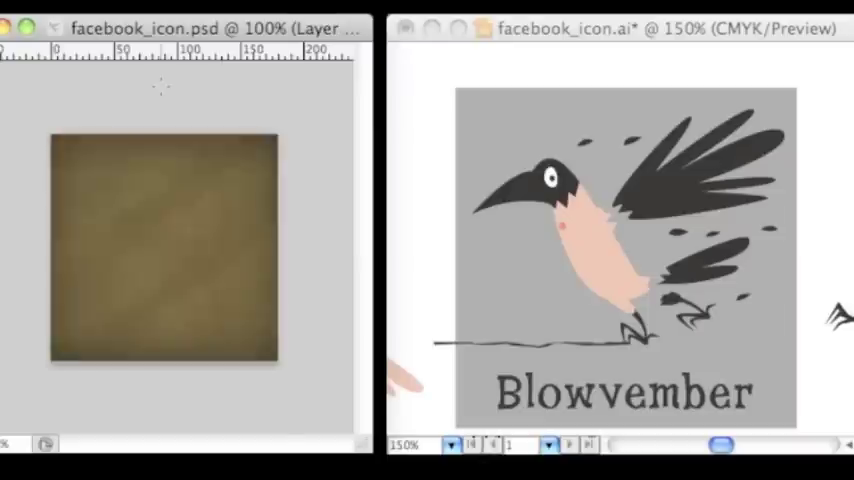
left_click(779, 58)
Paste the Blowvember title from Illustrator and move it to the canvas bottom
left_click(625, 392)
key("alt+Tab")
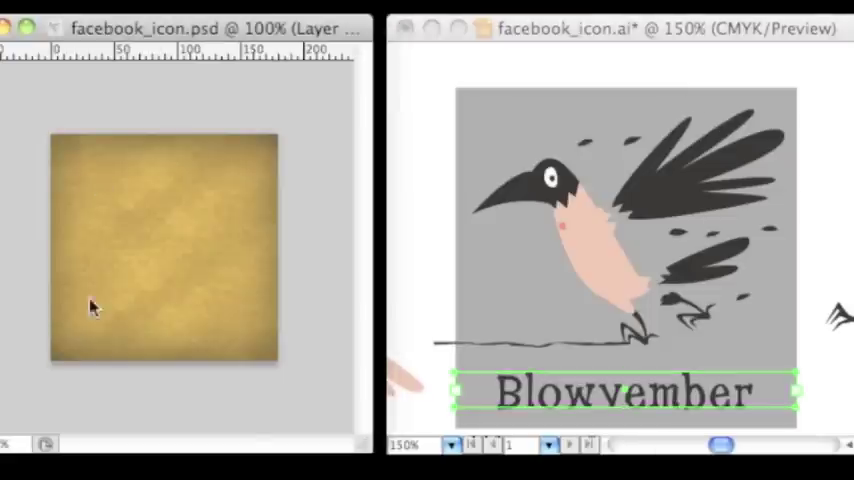
key("ctrl+v")
left_click_drag(190, 246, 187, 333)
left_click(608, 396)
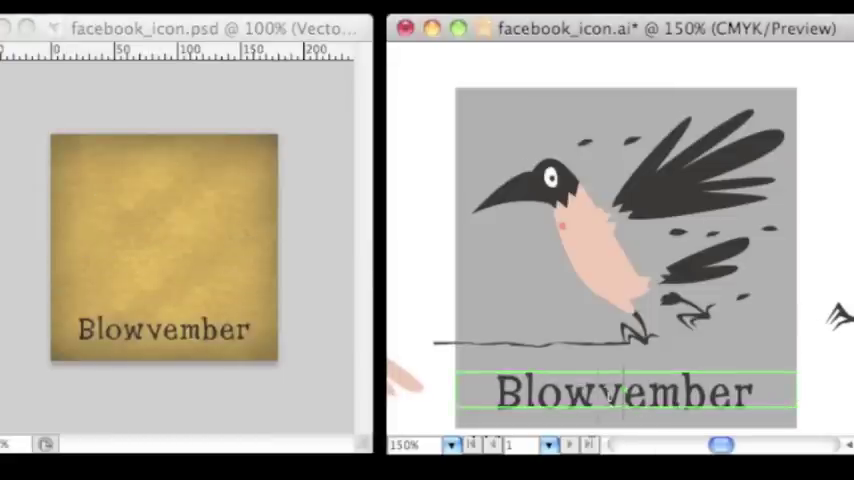
left_click(612, 398)
key("alt+Tab")
key("ctrl+v")
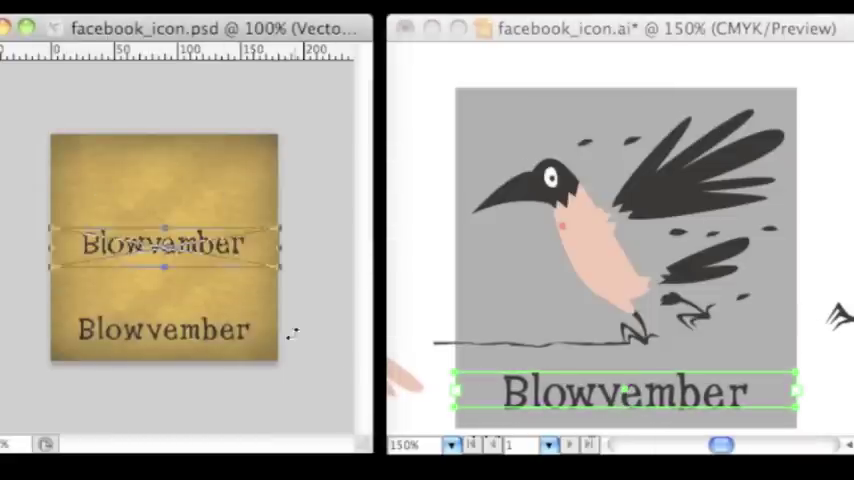
left_click_drag(165, 244, 165, 332)
key("ctrl+1")
Select the crow's body and all its feather pieces in Illustrator
left_click(600, 253)
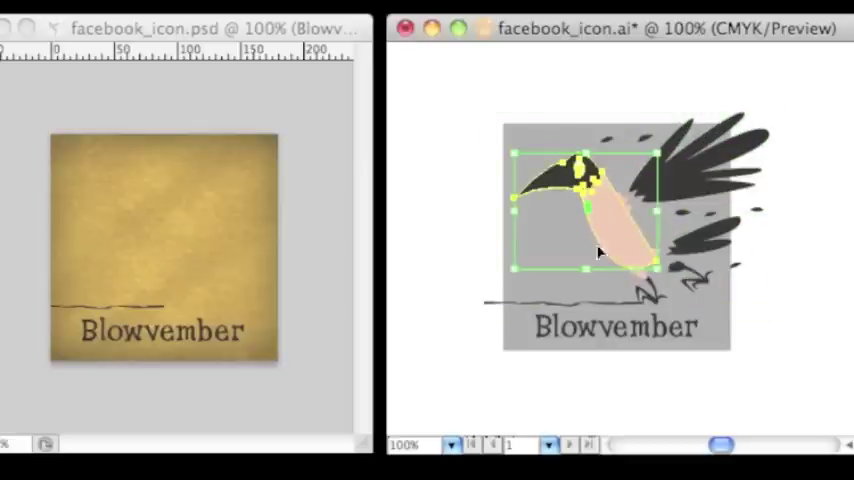
key("ctrl+equal")
left_click(477, 112)
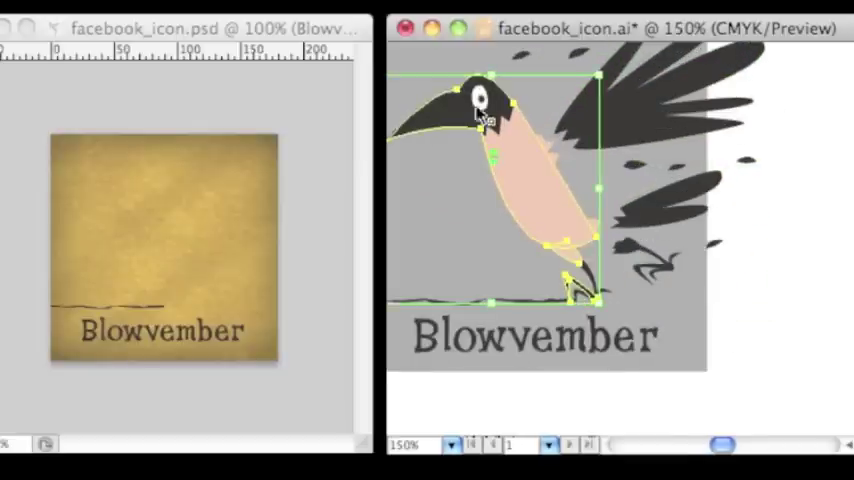
key("ctrl+1")
key("ctrl+equal")
left_click_drag(682, 95, 660, 366)
left_click(667, 311)
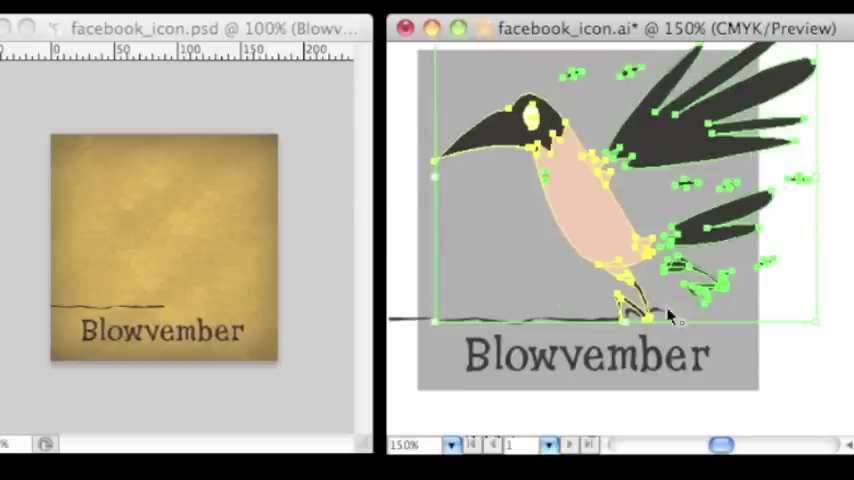
double_click(477, 273)
double_click(416, 328)
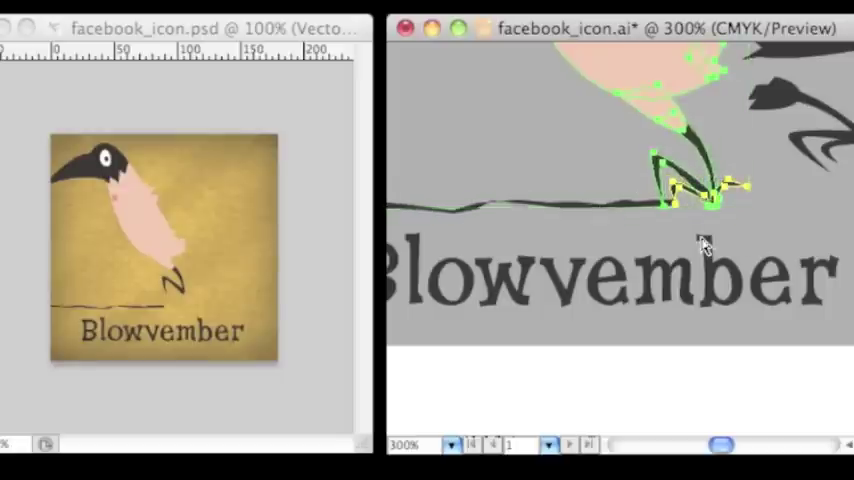
Paste the crow into Photoshop as an object and rasterize the wing layer
key("super+Tab")
key("ctrl+z")
key("ctrl+v")
key("Return")
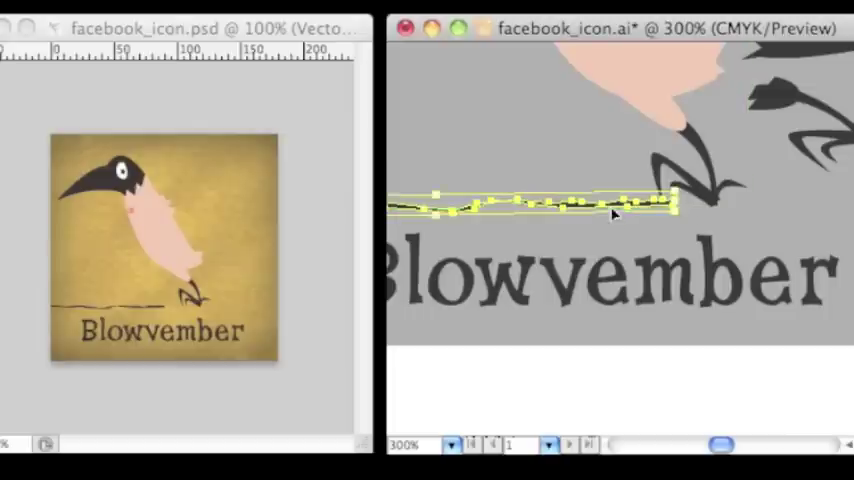
left_click(255, 130)
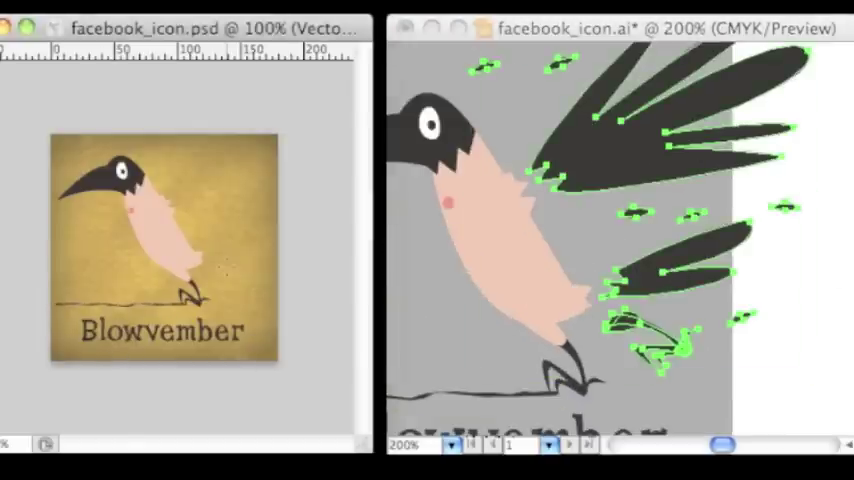
key("Return")
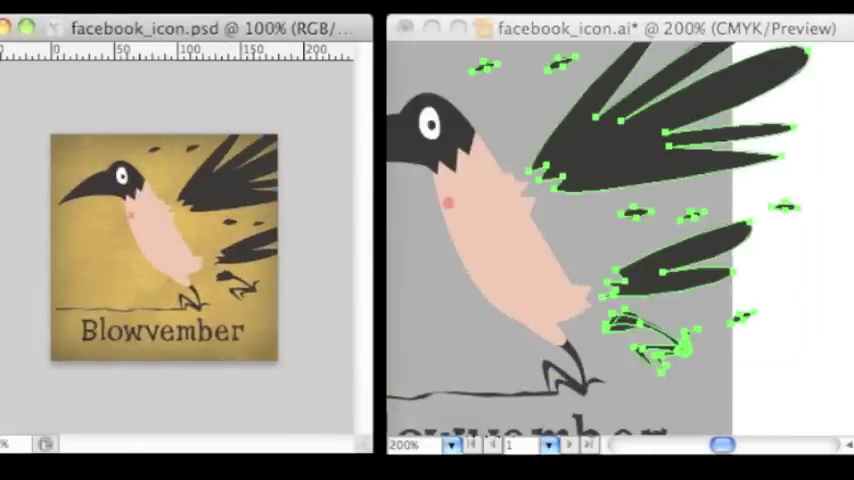
Paint grainy speckles over the crow's pink belly on a new layer, undoing and repainting them
key("ctrl+v")
left_click_drag(150, 185, 195, 265)
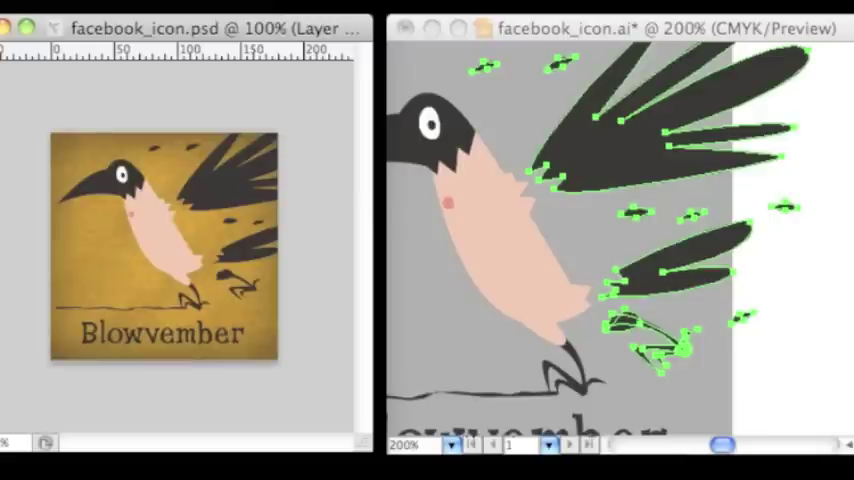
key("ctrl+z")
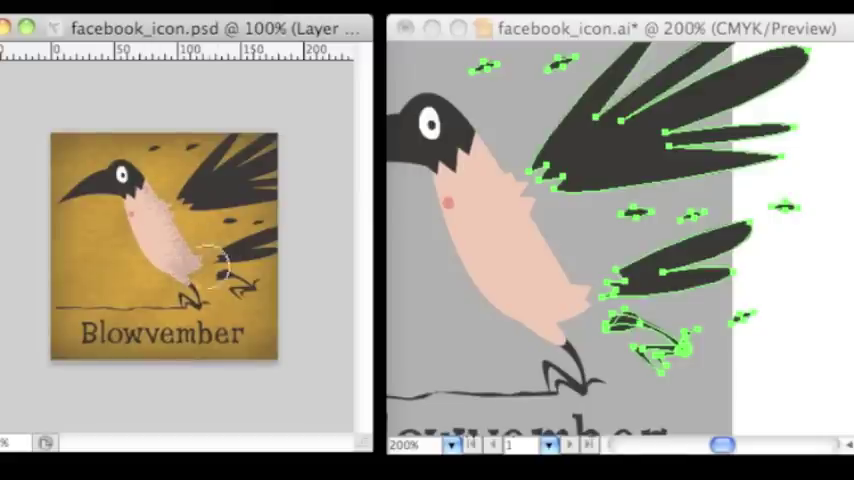
key("ctrl+z")
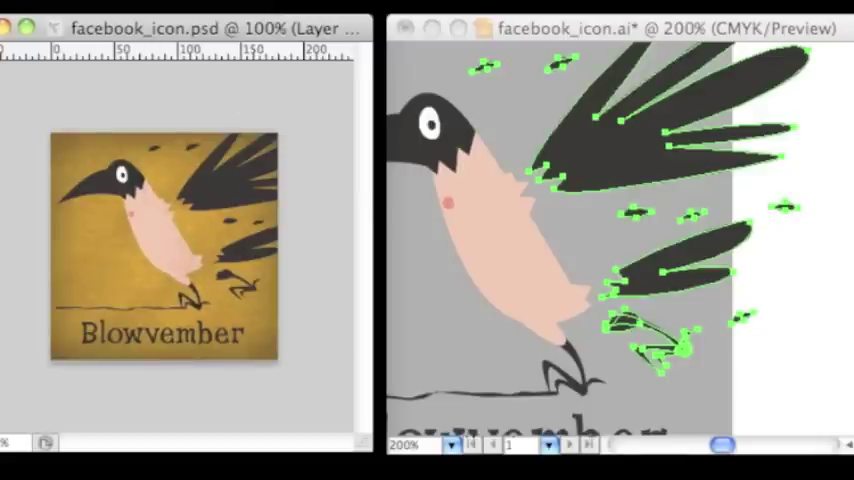
left_click_drag(124, 219, 152, 238)
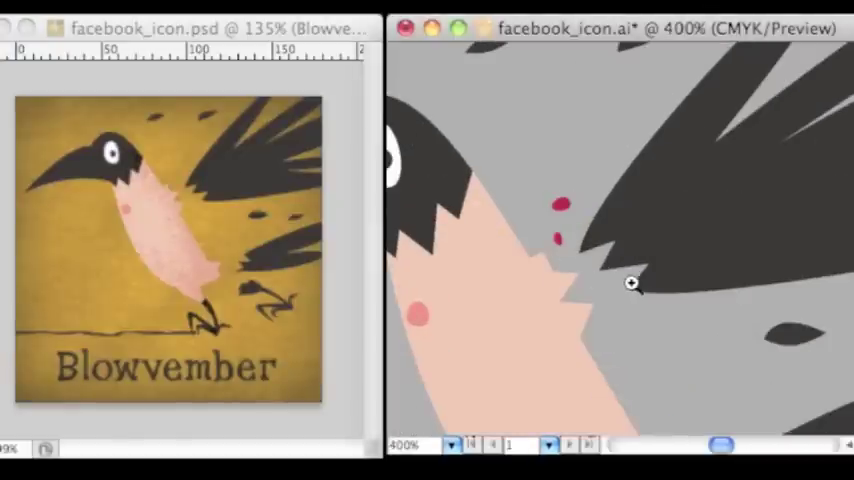
scroll(631, 283, "down", 3)
scroll(602, 261, "down", 3)
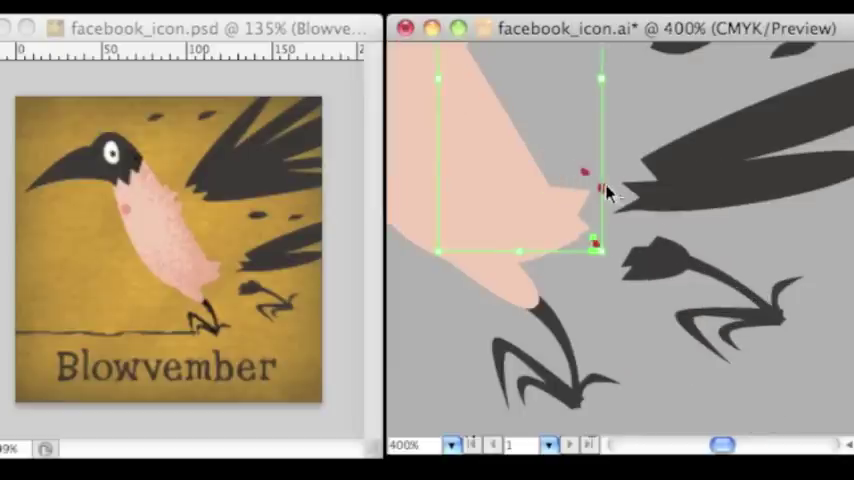
Commit the pasted red specks by the chest, then save as blowvember PNG on the Desktop
key("Return")
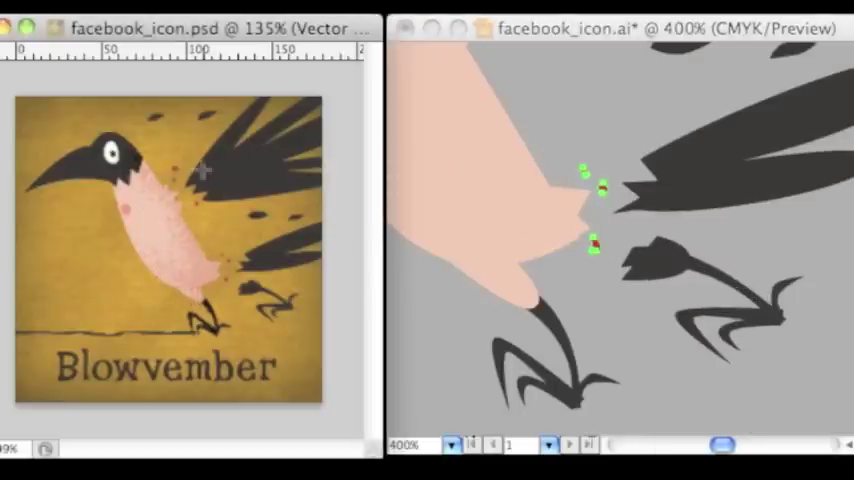
key("Return")
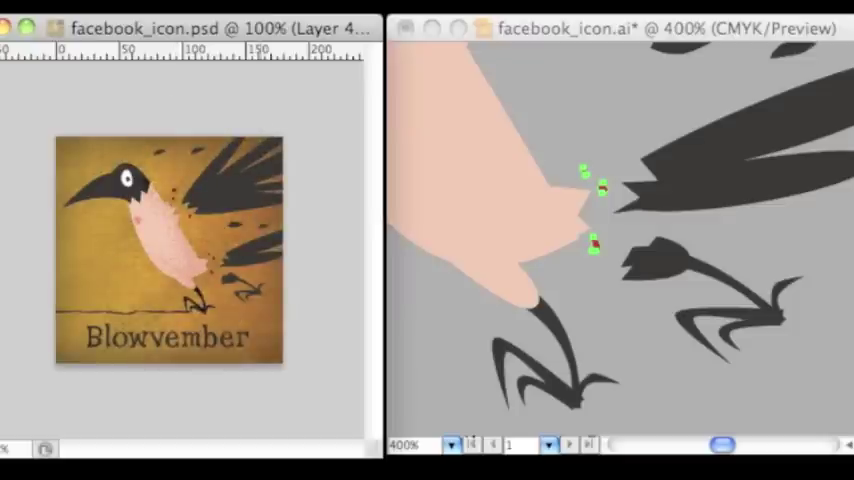
key("ctrl+shift+s")
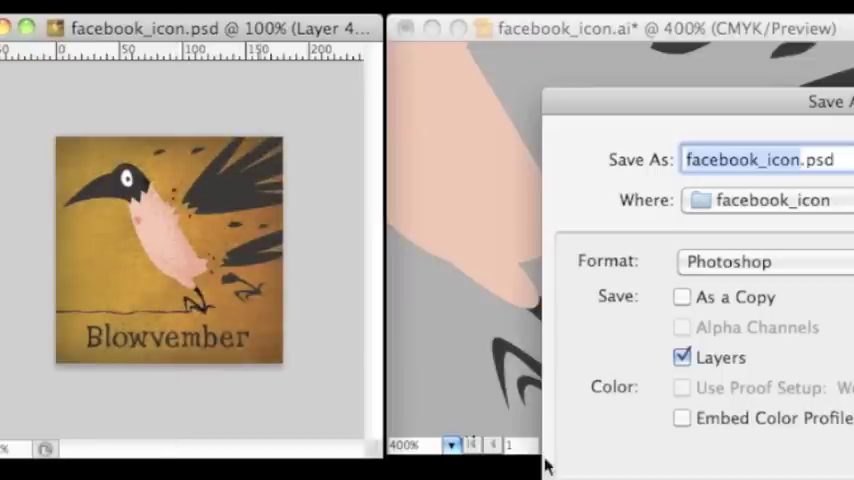
left_click(473, 160)
left_click(427, 366)
type("blowvember.png")
key("Return")
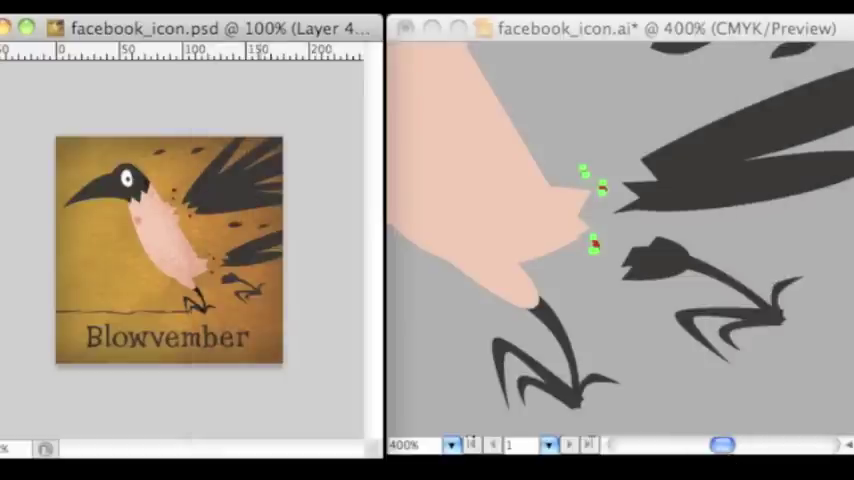